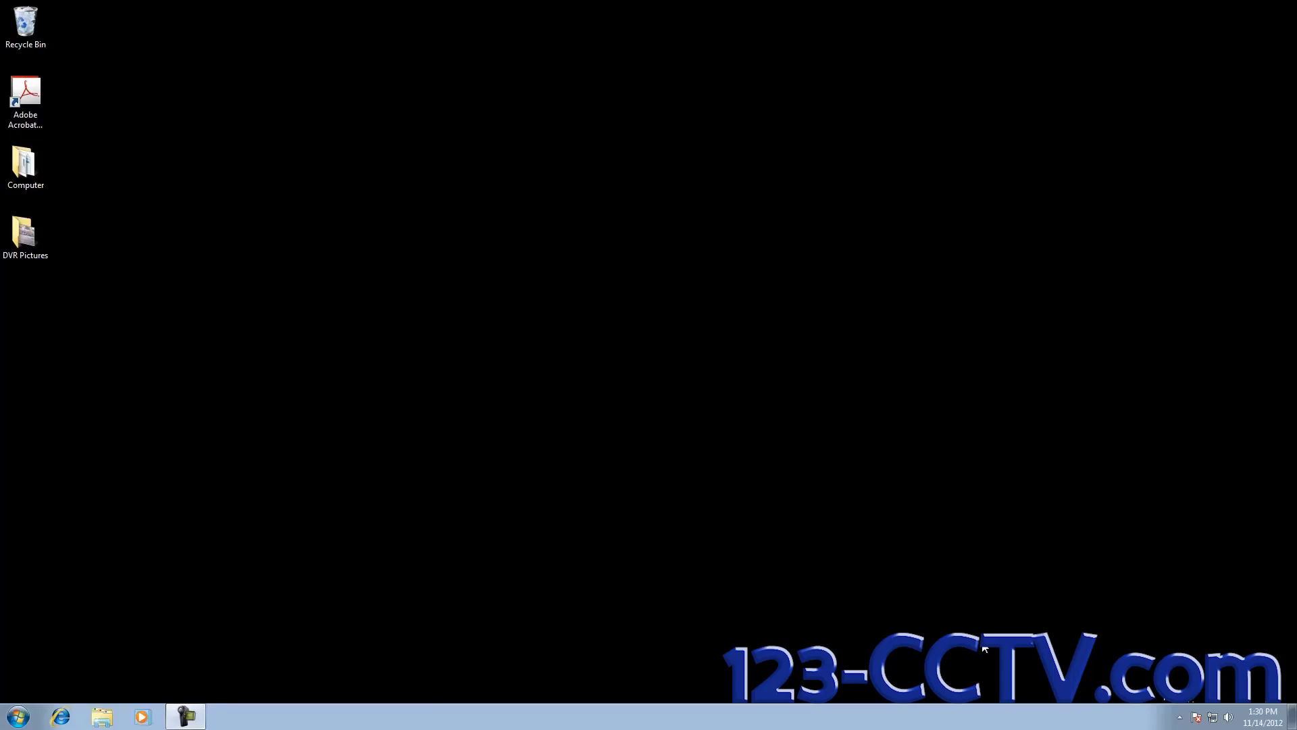
# Step: Launch Internet Explorer as administrator by searching the Start menu for 'internet'
pyautogui.click(18, 717)
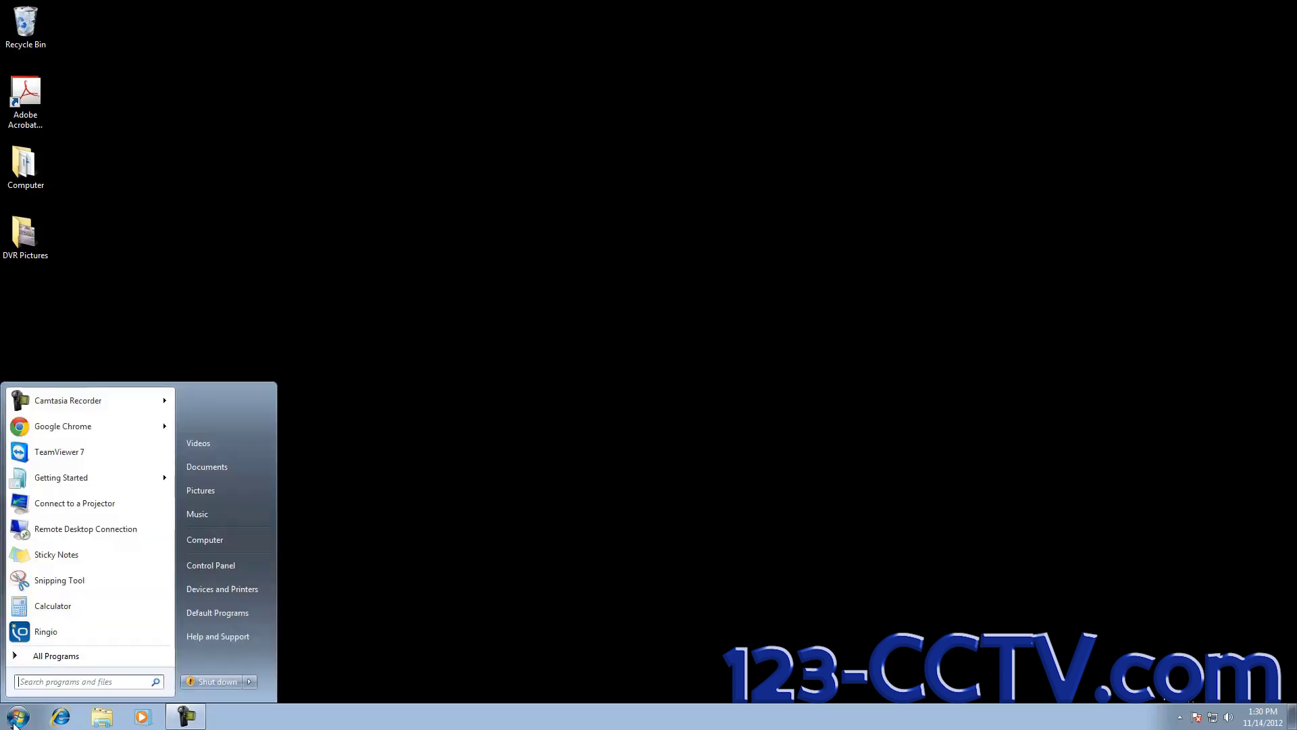
pyautogui.click(55, 682)
pyautogui.write('interne')
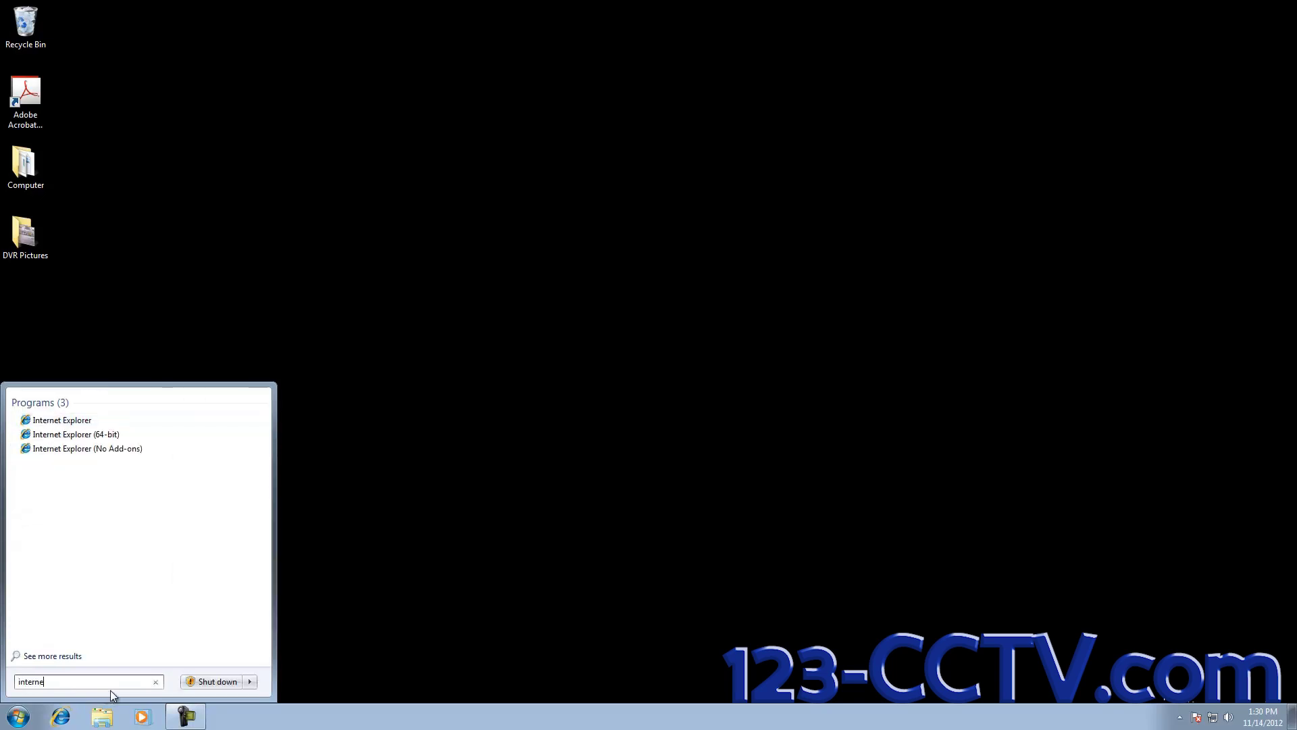
pyautogui.write('t')
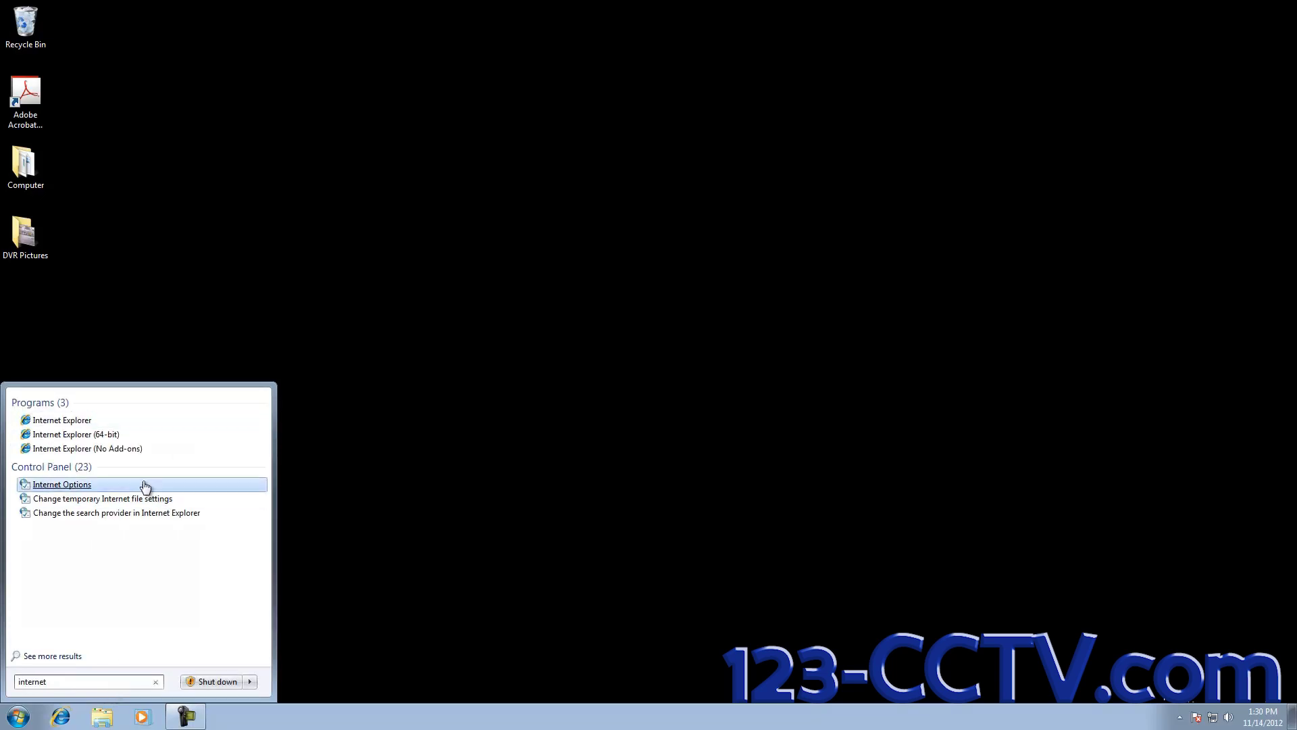
pyautogui.rightClick(53, 425)
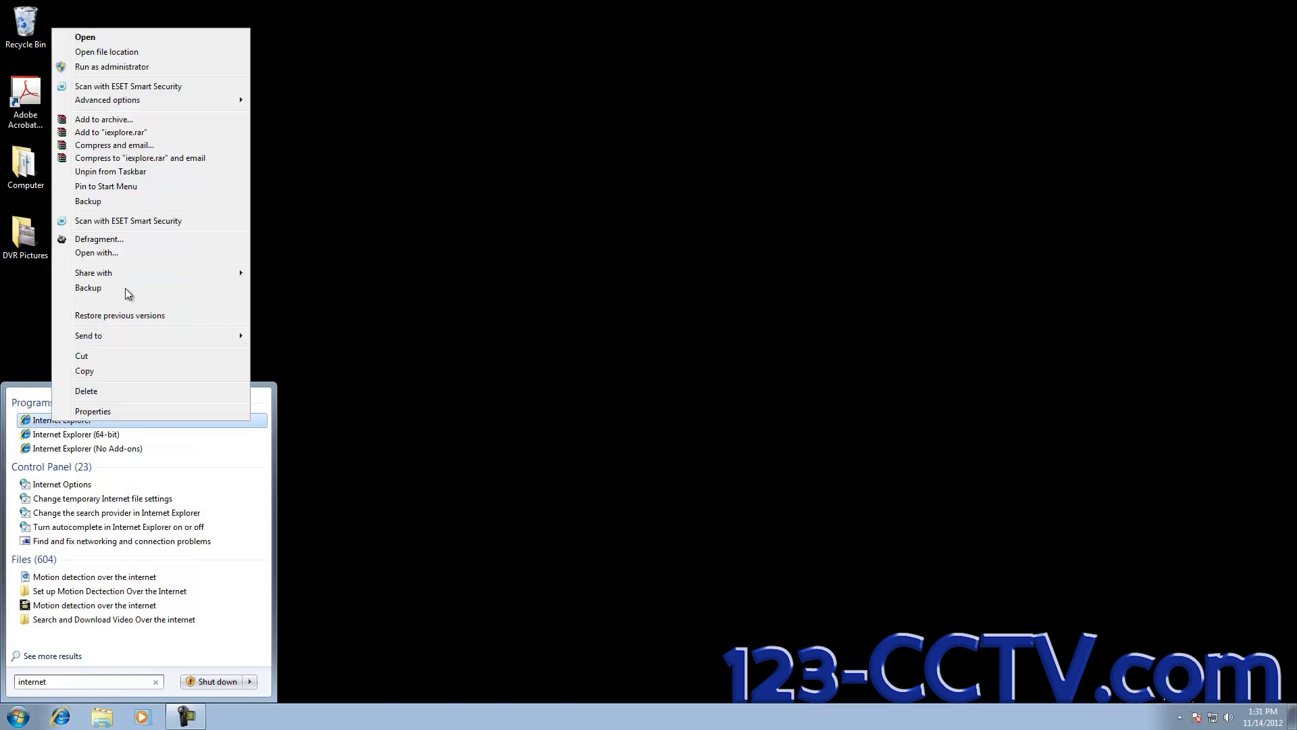
pyautogui.click(125, 69)
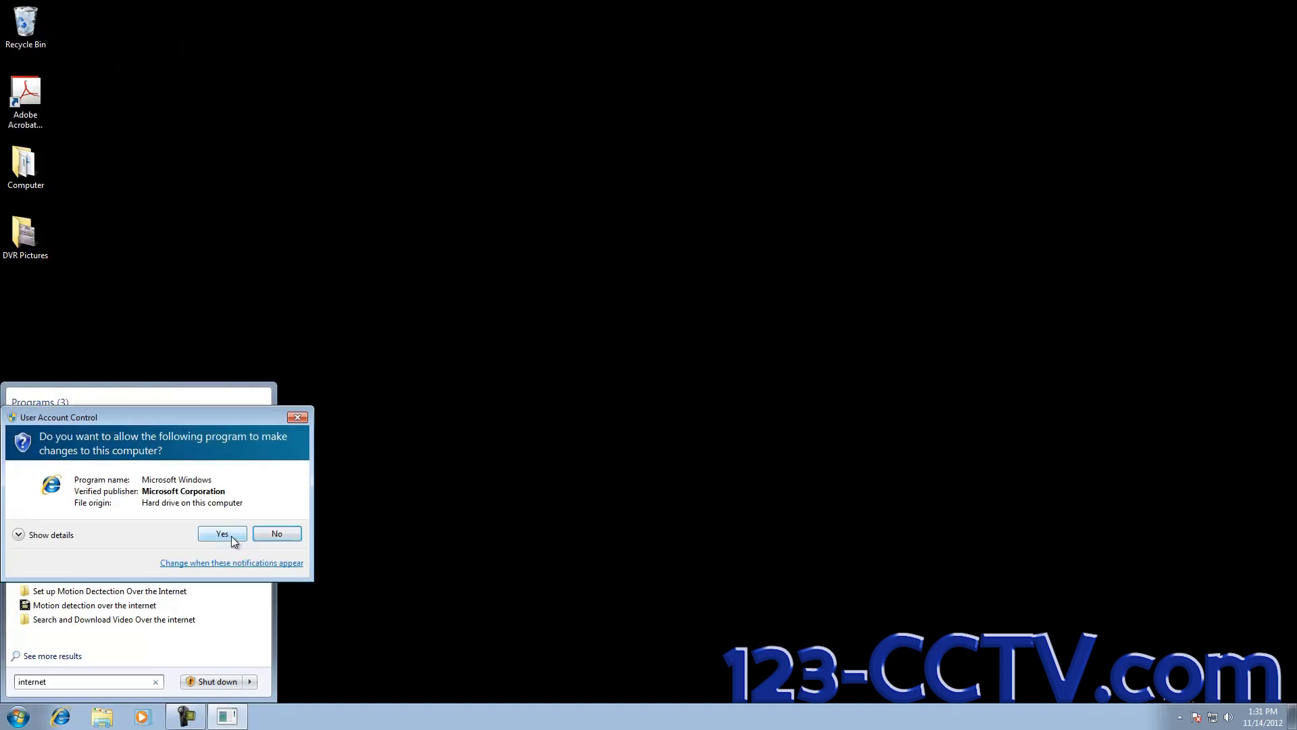
pyautogui.click(222, 535)
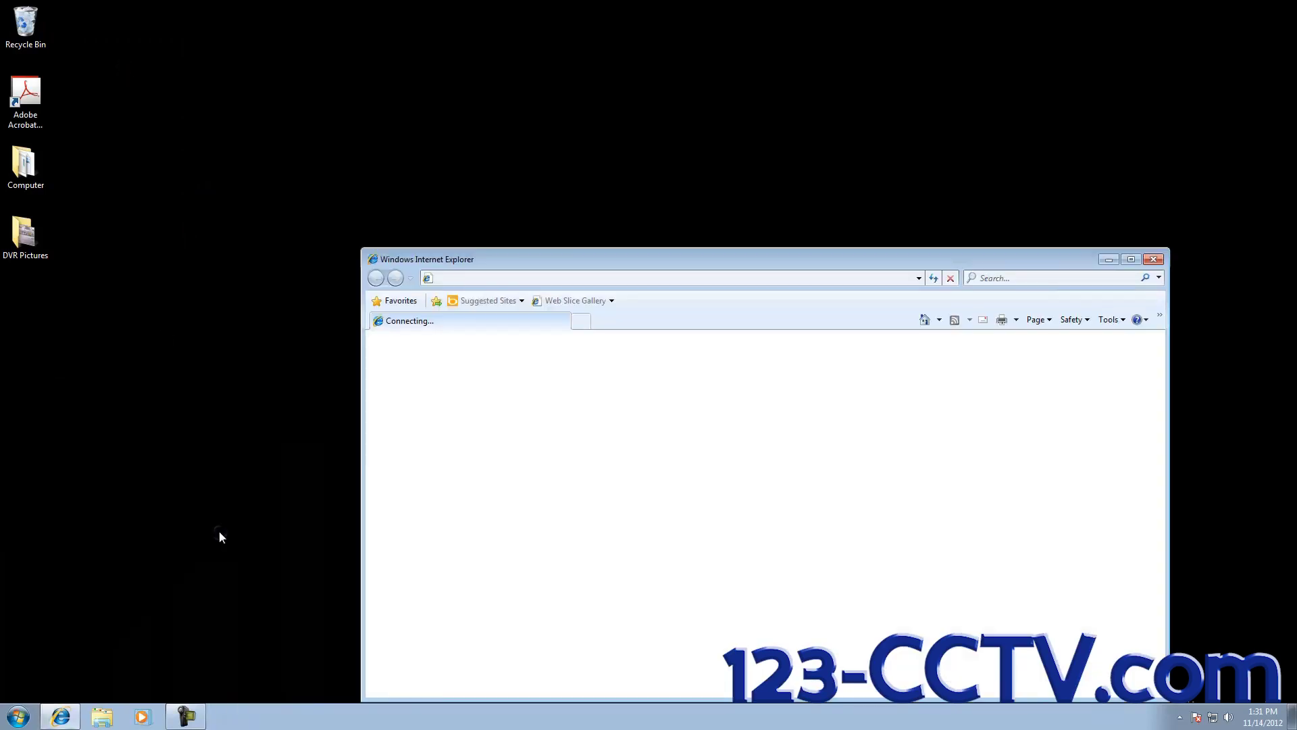
pyautogui.moveTo(603, 262); pyautogui.dragTo(524, 66)
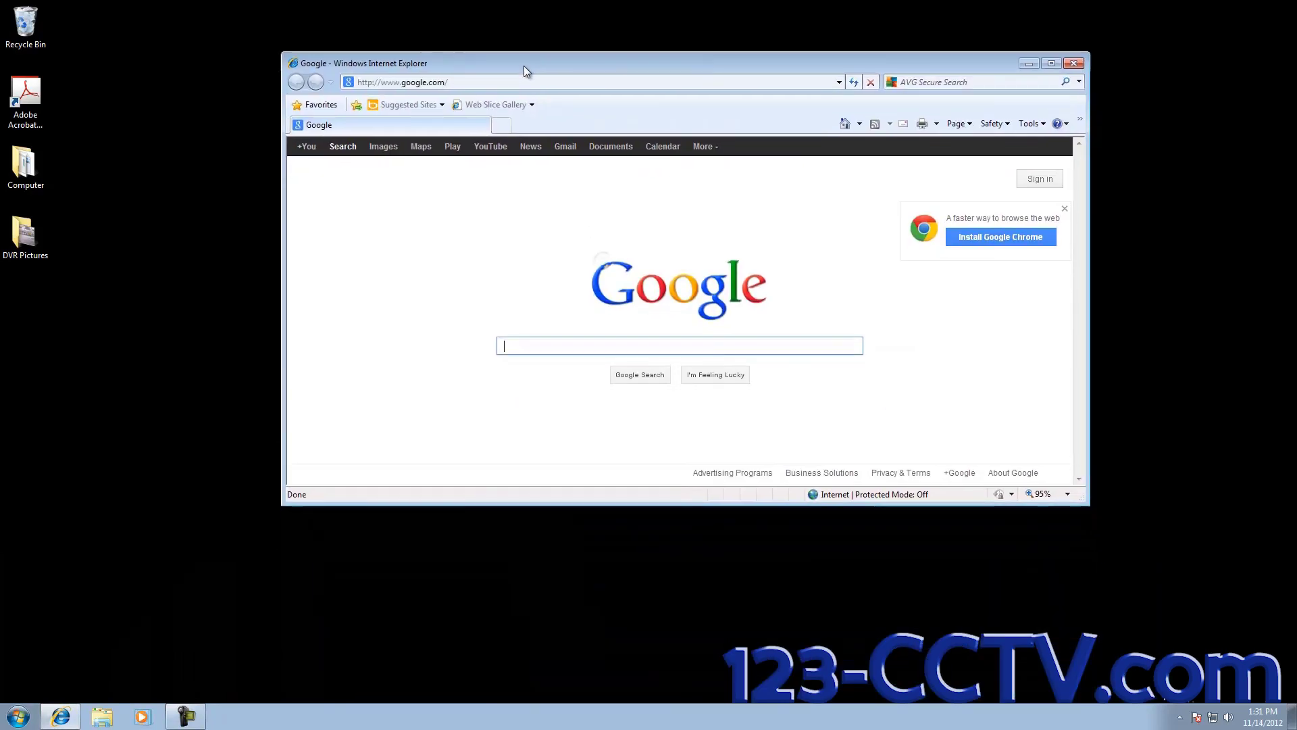
pyautogui.click(1051, 62)
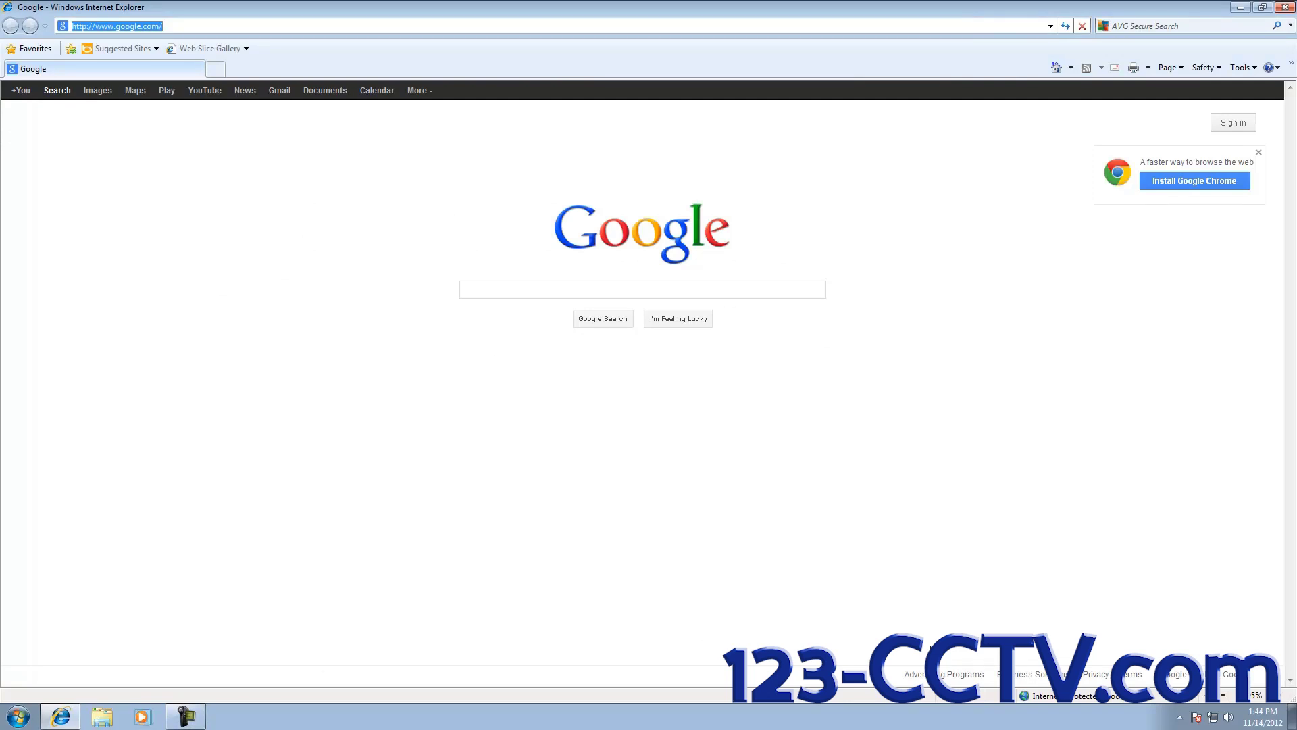
pyautogui.write('192')
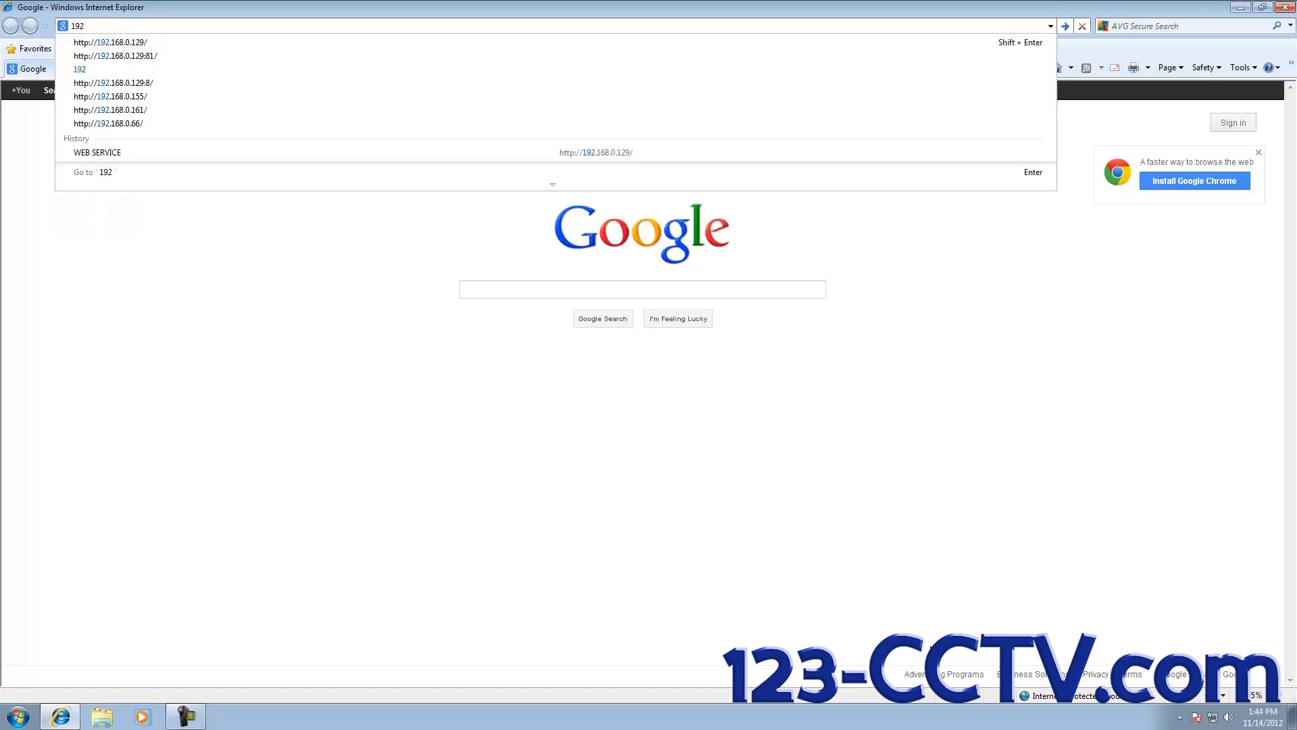
pyautogui.write('.168')
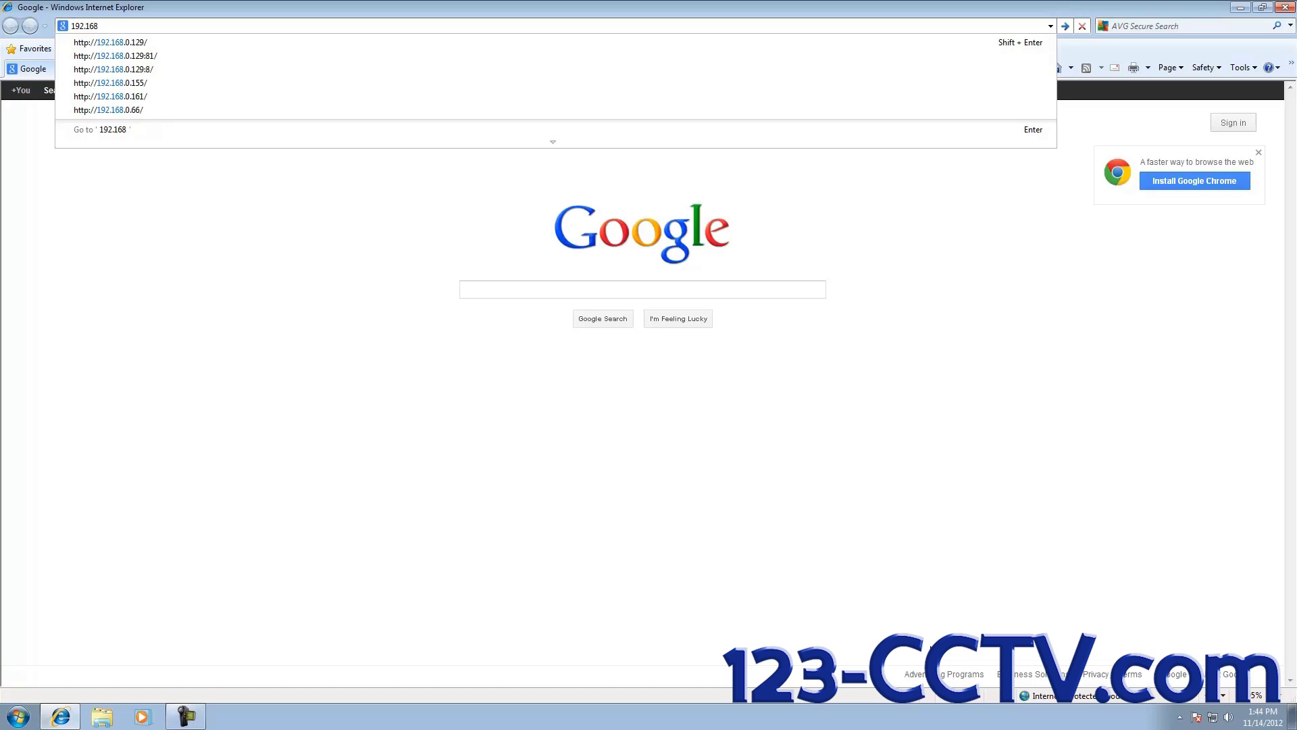
pyautogui.press('Down')
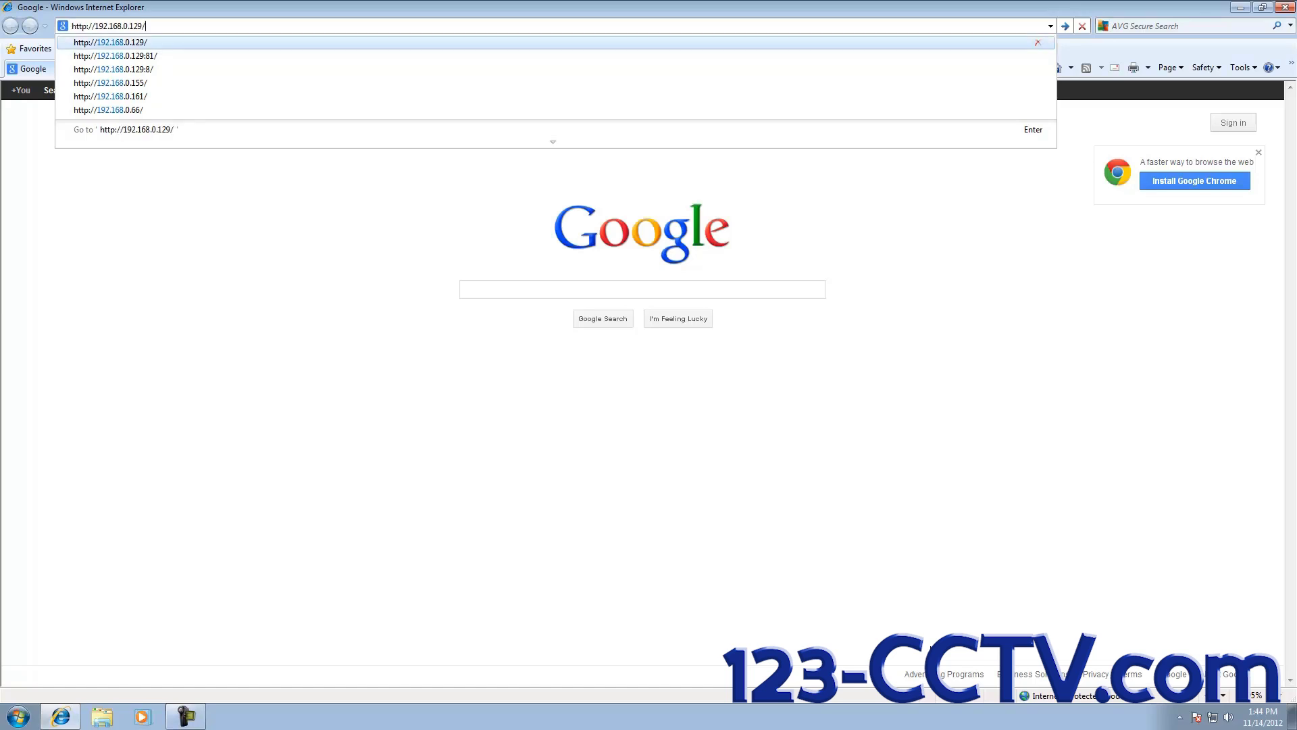
pyautogui.press('Return')
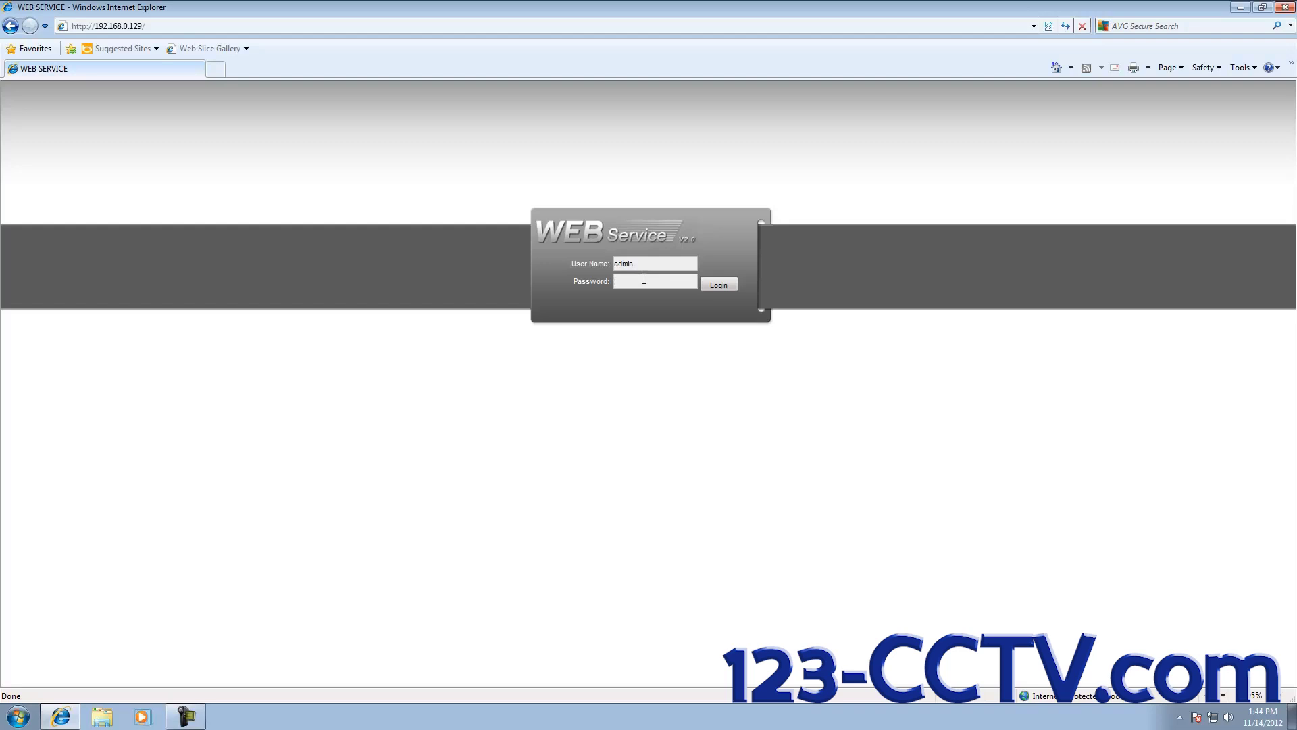
# Step: Log in with the admin password and open Configuration's NETWORK settings
pyautogui.write('m')
pyautogui.click(719, 284)
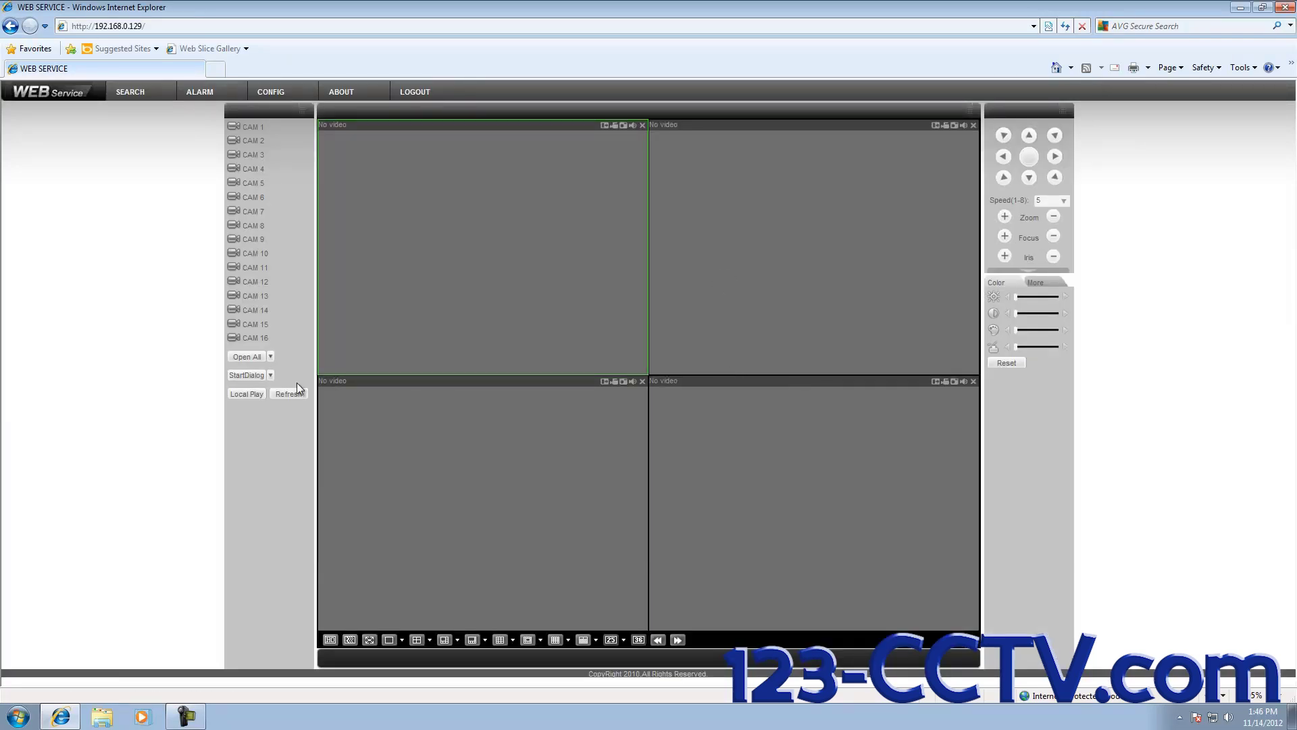
pyautogui.click(267, 99)
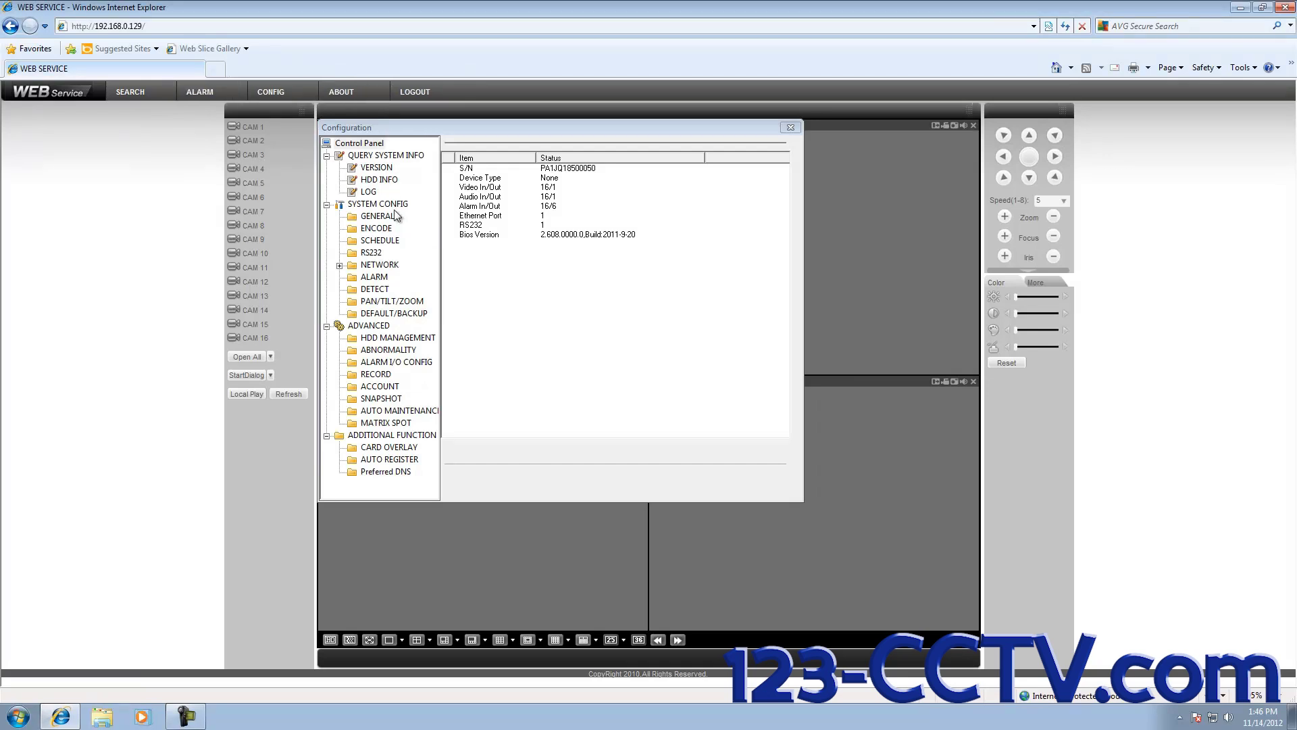
pyautogui.click(371, 268)
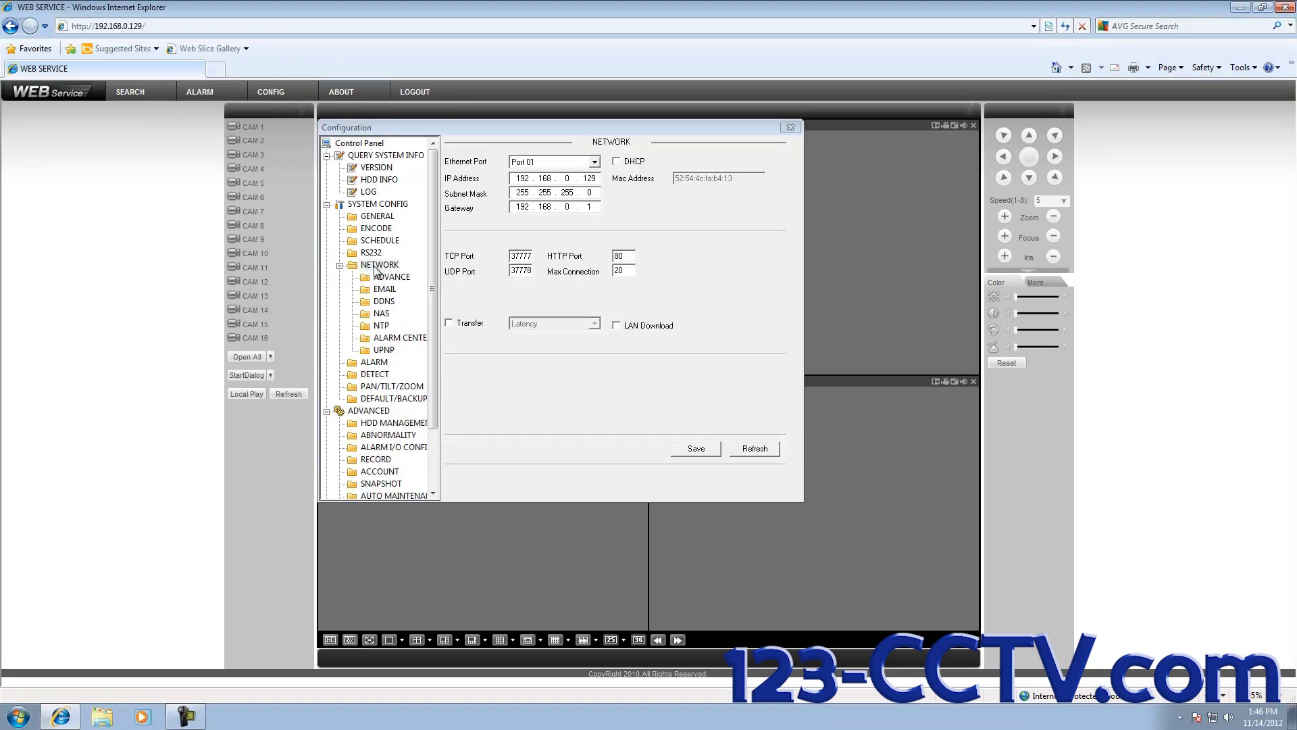
# Step: Open the EMAIL settings and replace SMTP Server MailServer with smtp.gmail.com
pyautogui.click(381, 291)
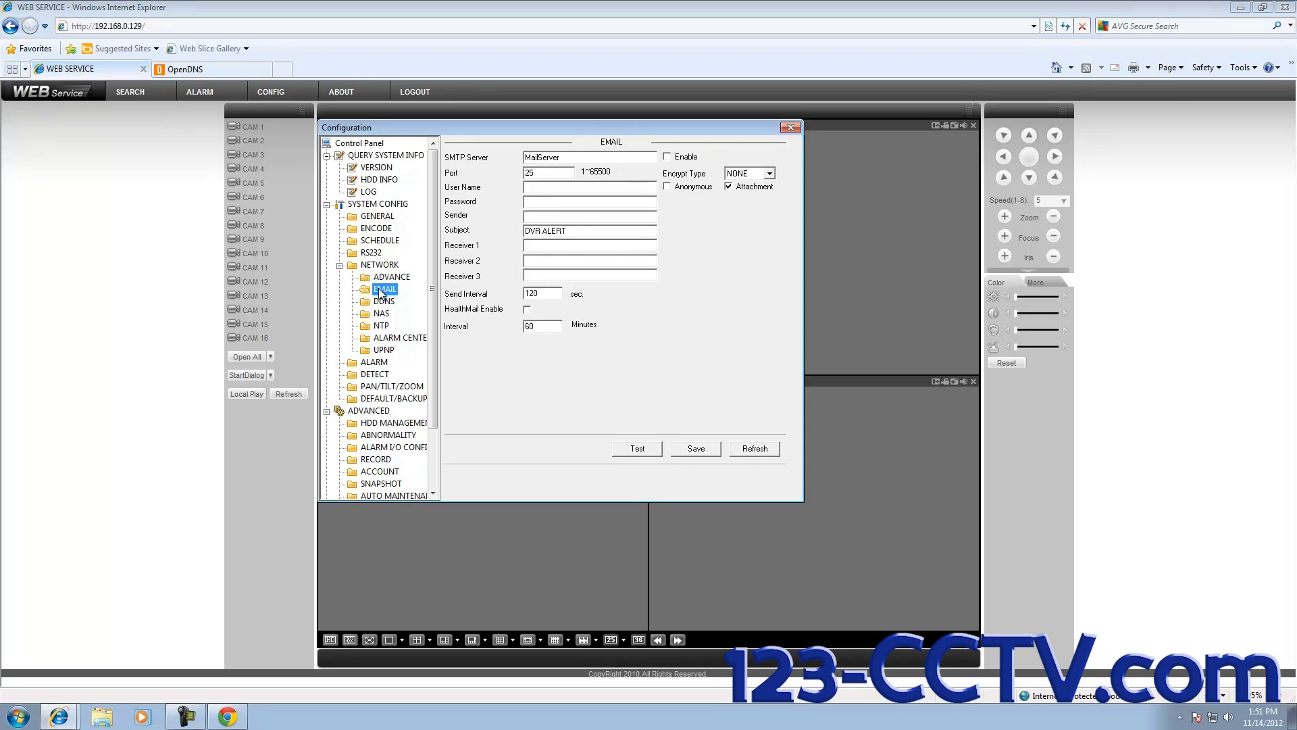
pyautogui.click(569, 159)
pyautogui.press('BackSpace')
pyautogui.press('BackSpace')
pyautogui.press('BackSpace')
pyautogui.press('BackSpace')
pyautogui.press('BackSpace')
pyautogui.press('BackSpace')
pyautogui.press('BackSpace')
pyautogui.press('BackSpace')
pyautogui.press('BackSpace')
pyautogui.write('mtp.gmail.com')
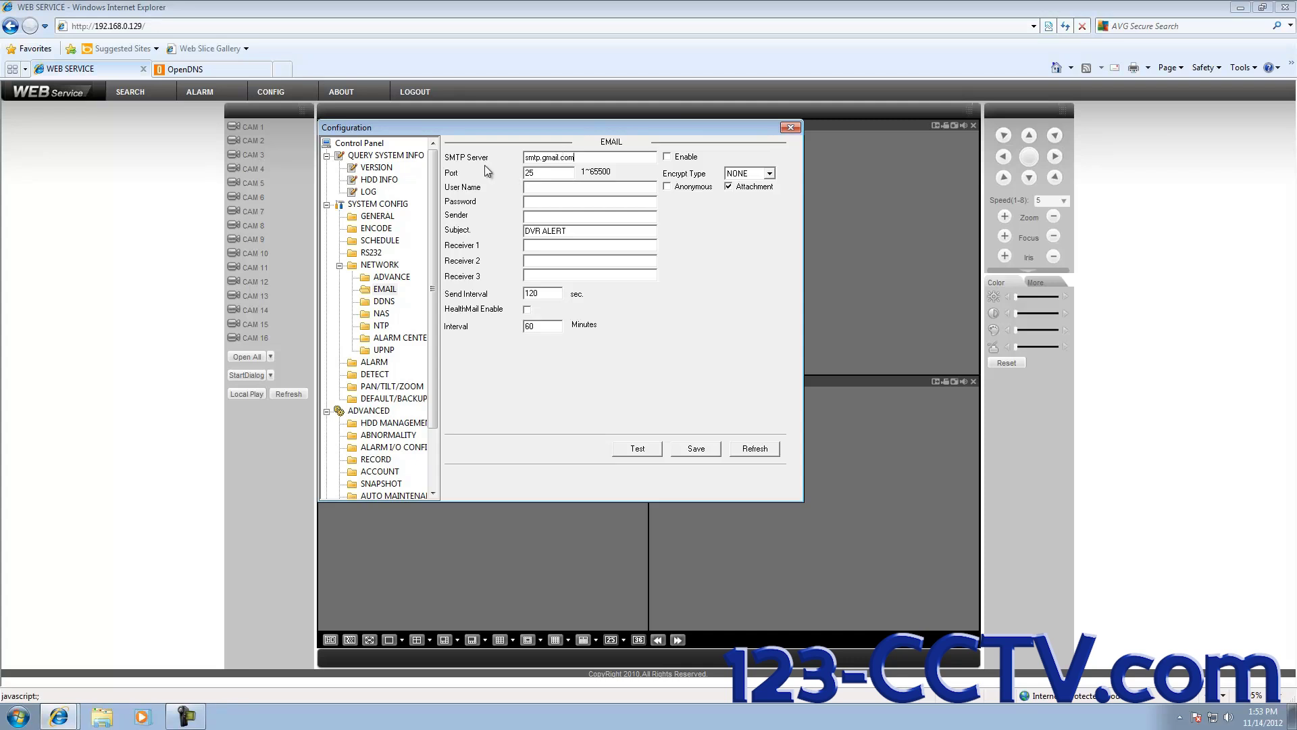
# Step: Enable email sending with Port 465 and SSL encryption
pyautogui.click(666, 157)
pyautogui.moveTo(547, 173); pyautogui.dragTo(512, 173)
pyautogui.click(769, 173)
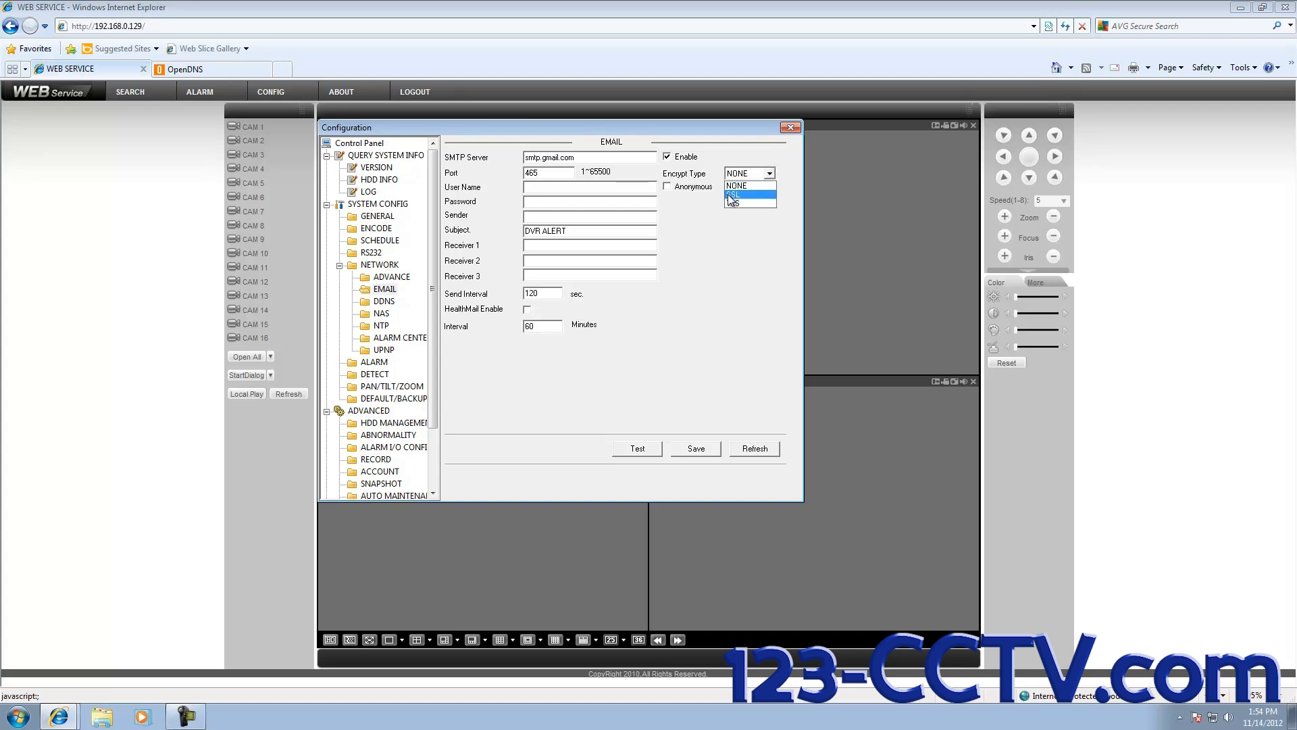
pyautogui.click(735, 196)
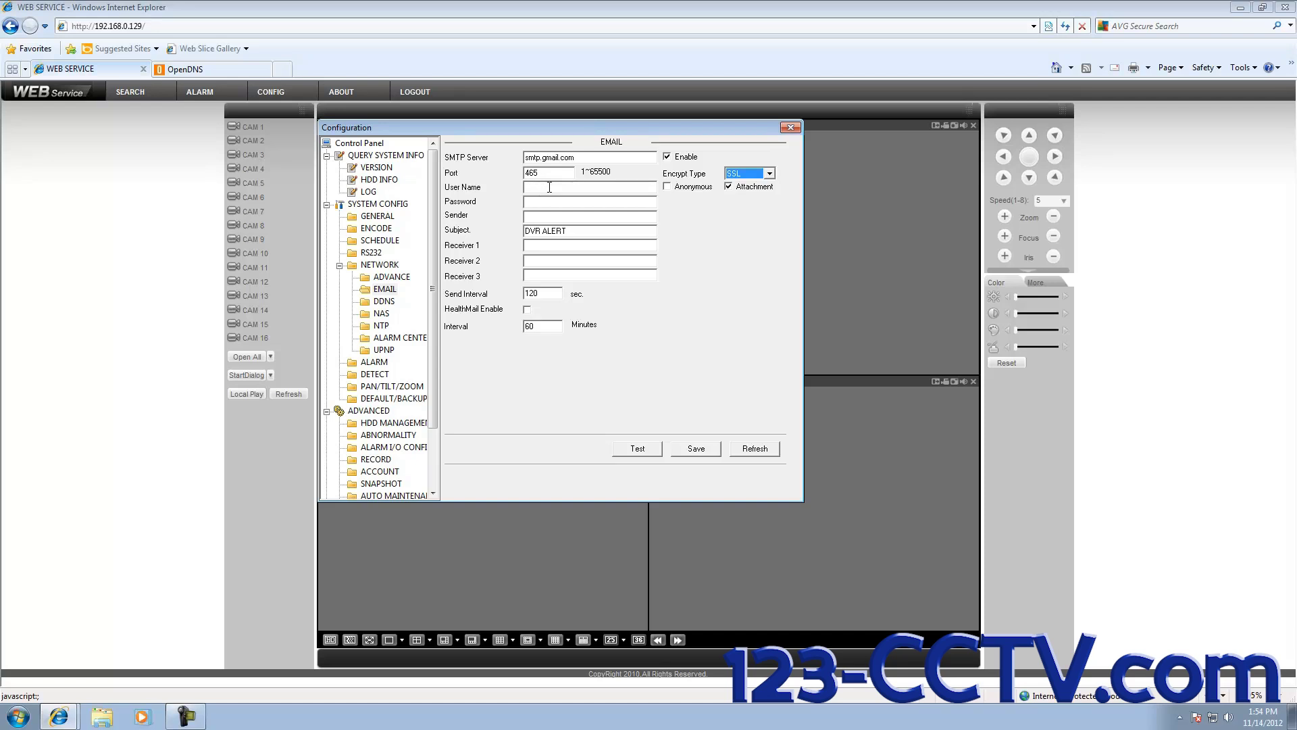
# Step: Enter the Gmail account address as the email User Name
pyautogui.click(542, 188)
pyautogui.click(543, 201)
# Step: Enter the account password and put the same Gmail address in the Sender field
pyautogui.write('**')
pyautogui.moveTo(650, 188); pyautogui.dragTo(513, 183)
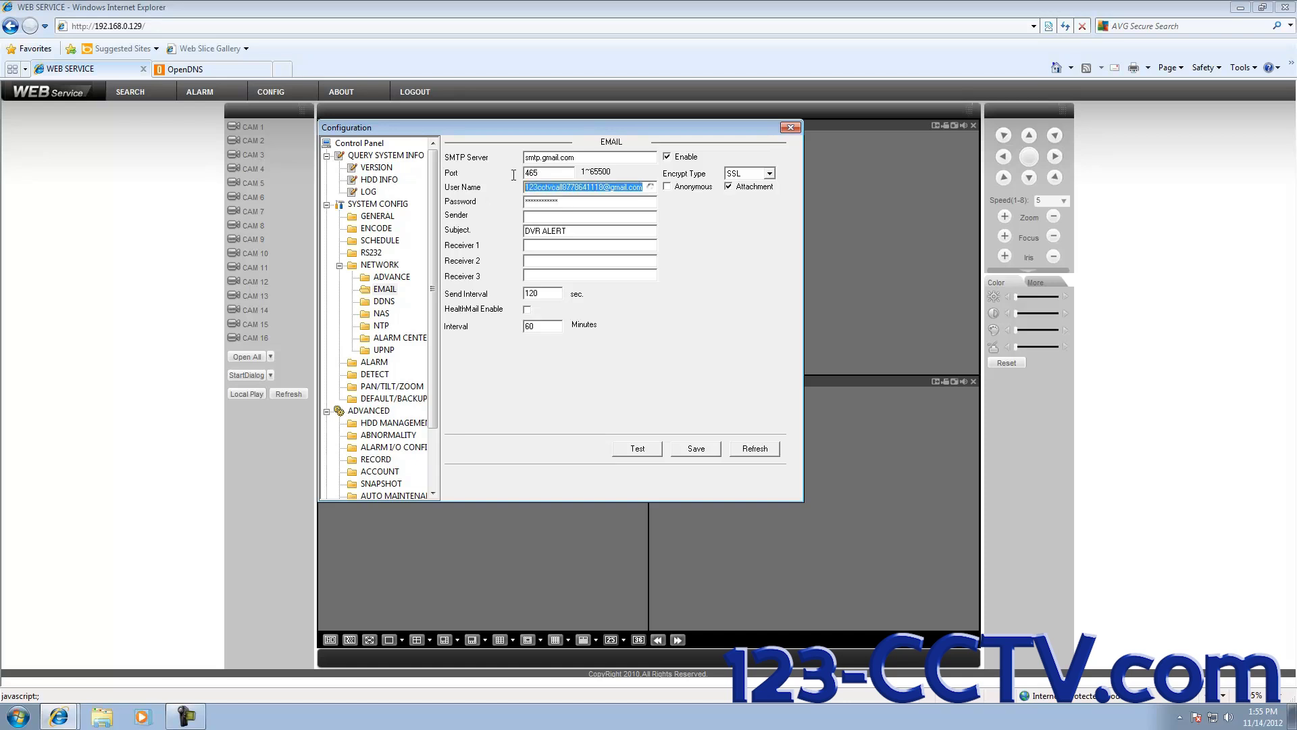
pyautogui.click(538, 217)
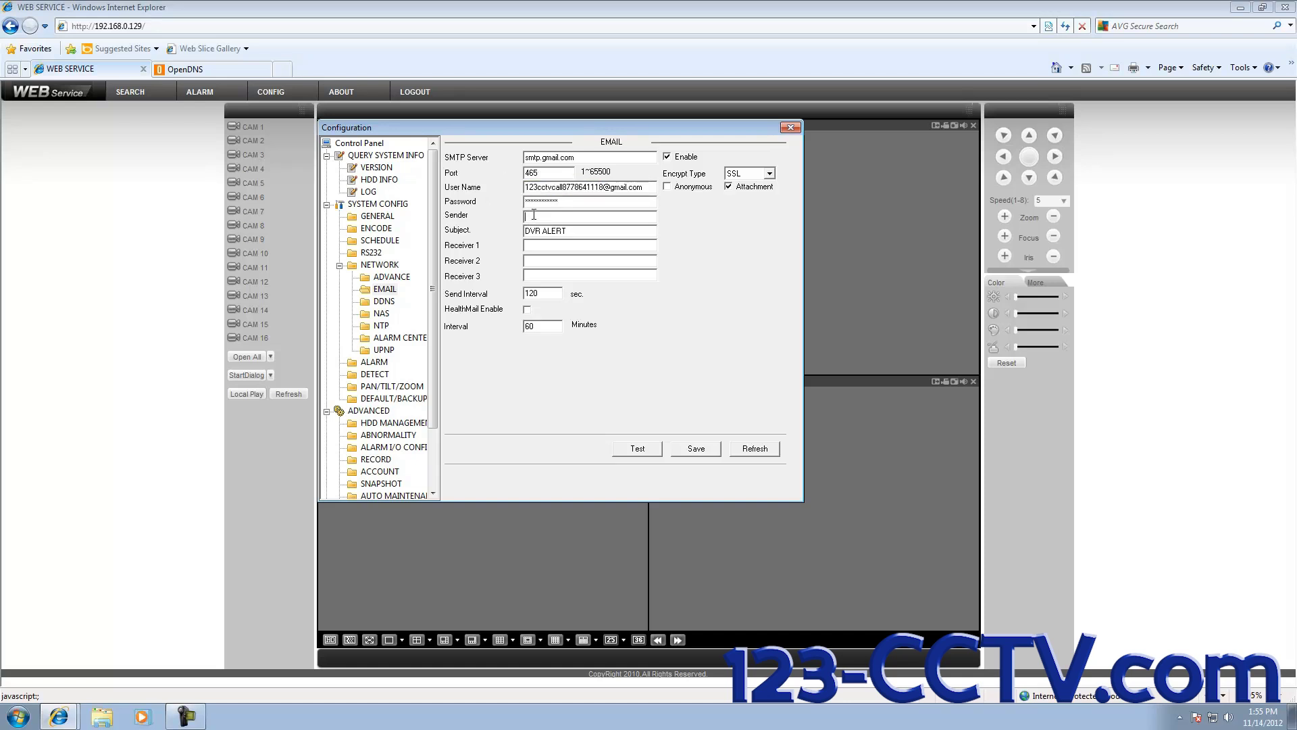
pyautogui.moveTo(585, 231); pyautogui.dragTo(522, 232)
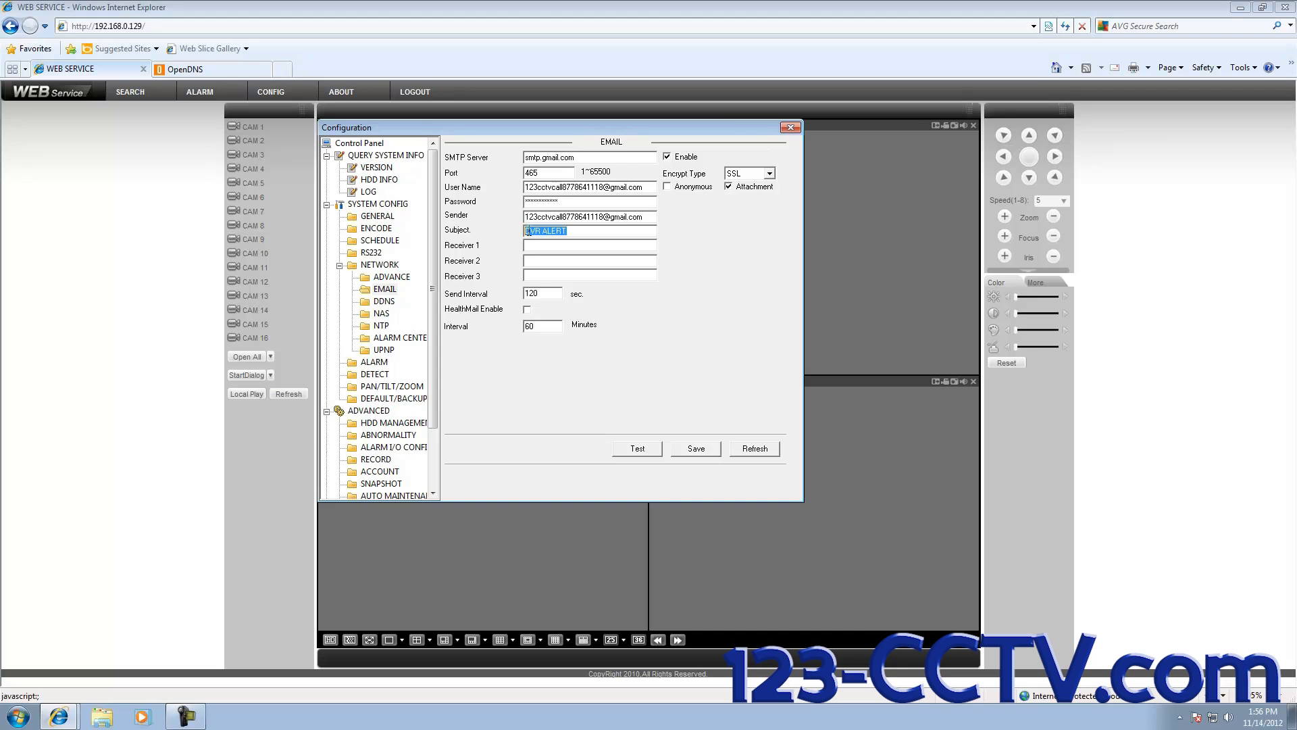
# Step: Fill Receiver 1 with the account's Gmail address, then move to Receiver 2
pyautogui.click(580, 233)
pyautogui.moveTo(647, 188); pyautogui.dragTo(518, 189)
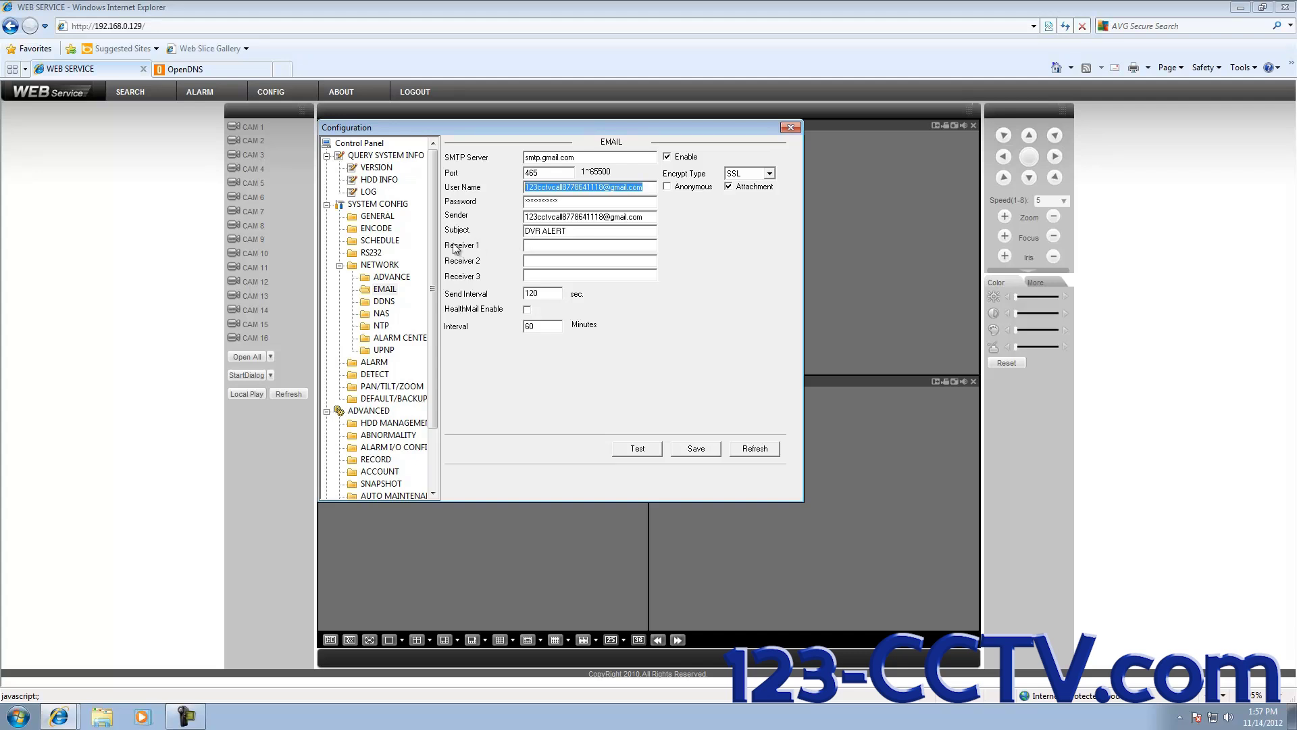
pyautogui.click(544, 244)
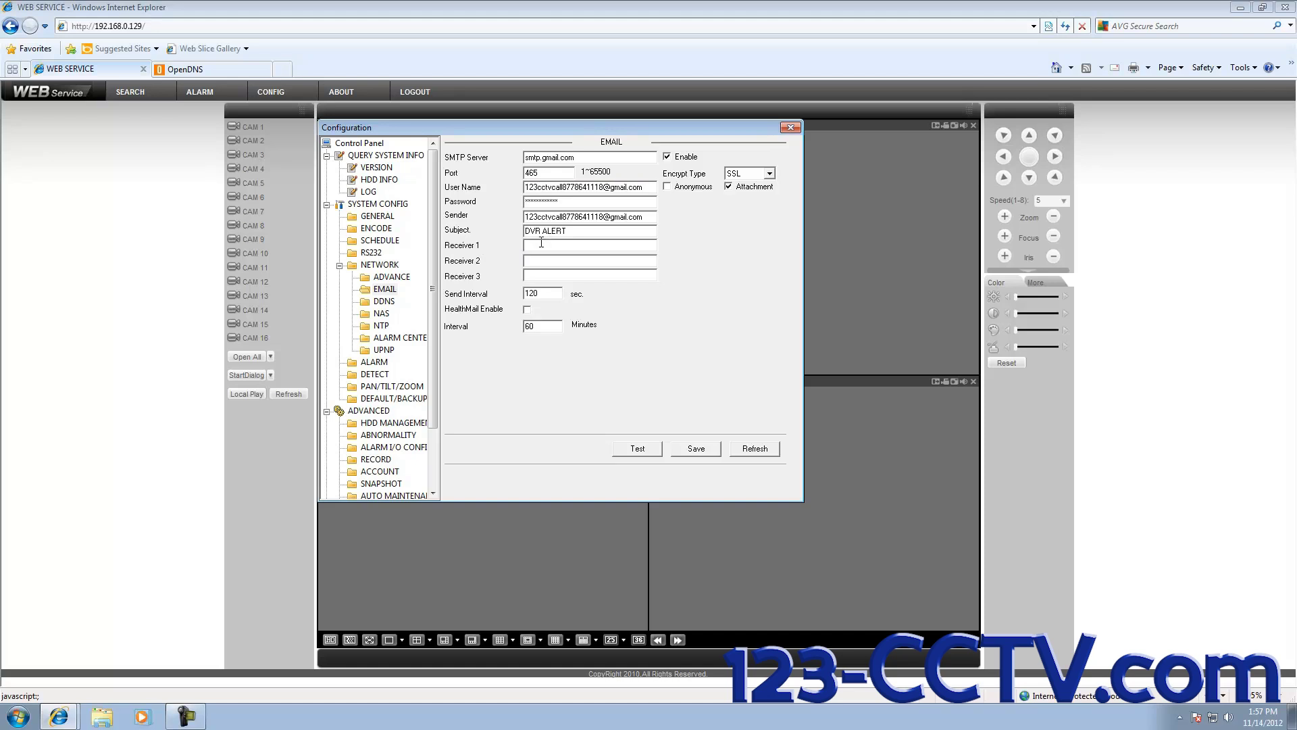
pyautogui.press('Tab')
# Step: Save the email settings, confirm the 'test succeed!' test email, and open SCHEDULE
pyautogui.click(696, 450)
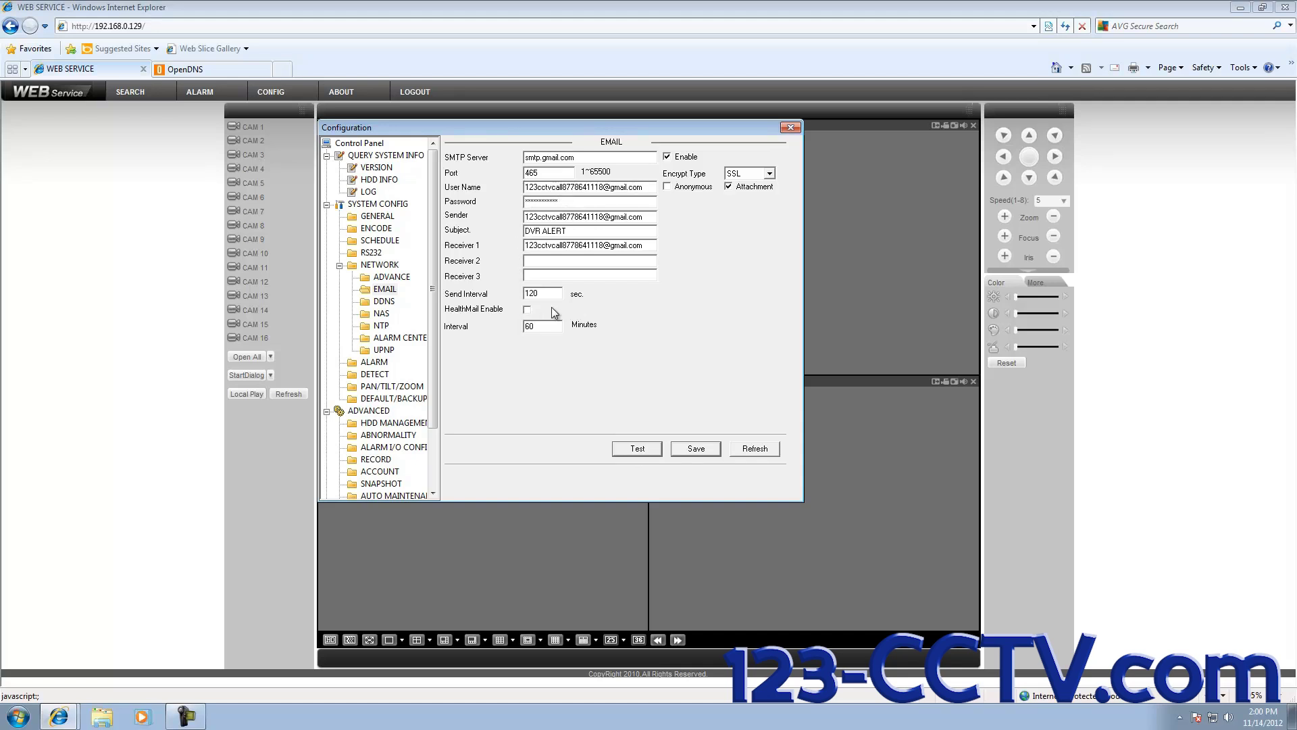
pyautogui.click(638, 449)
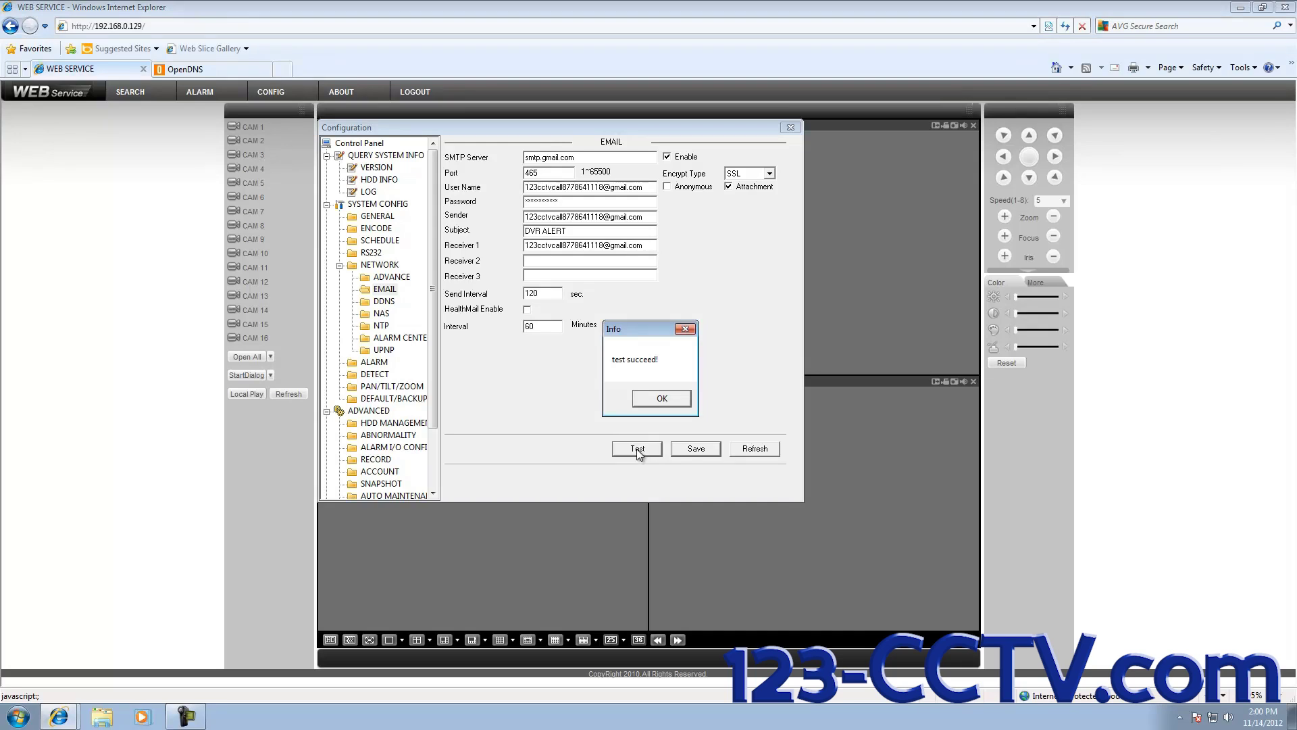
pyautogui.moveTo(626, 330); pyautogui.dragTo(634, 317)
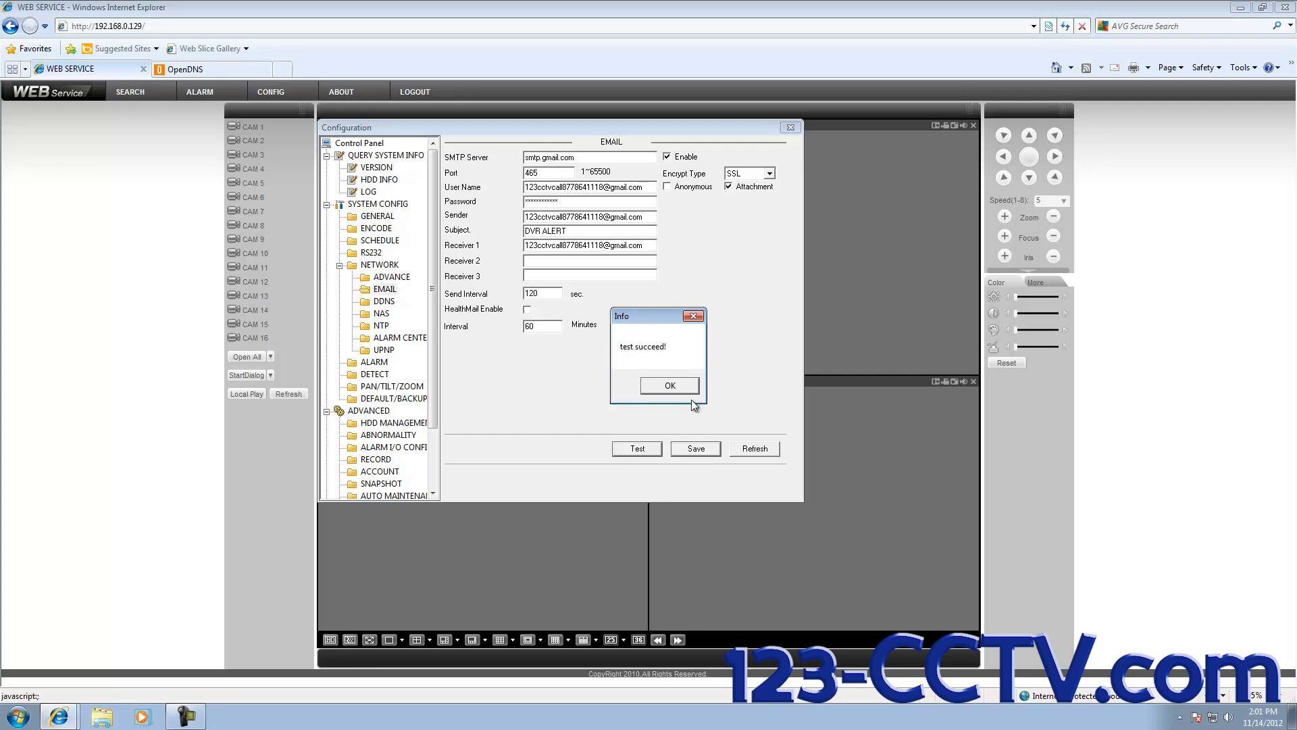
pyautogui.click(675, 386)
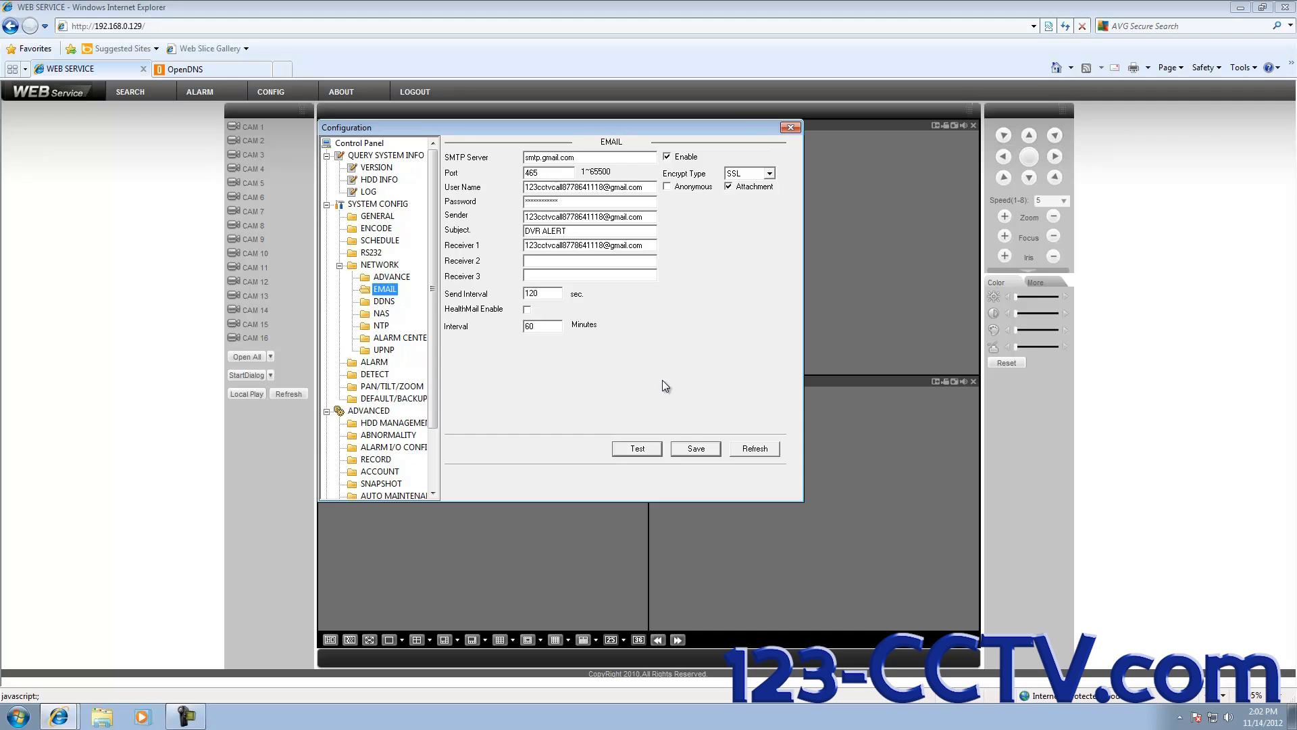
pyautogui.click(375, 242)
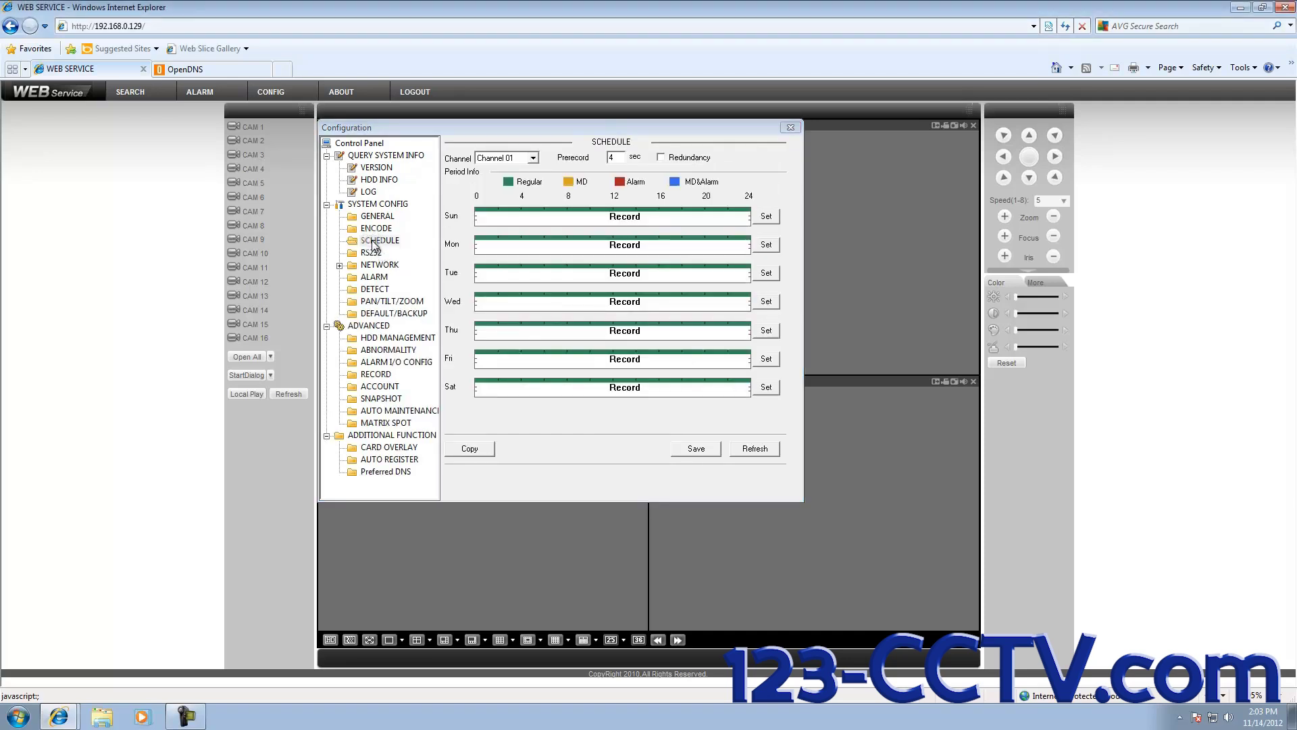
pyautogui.click(372, 241)
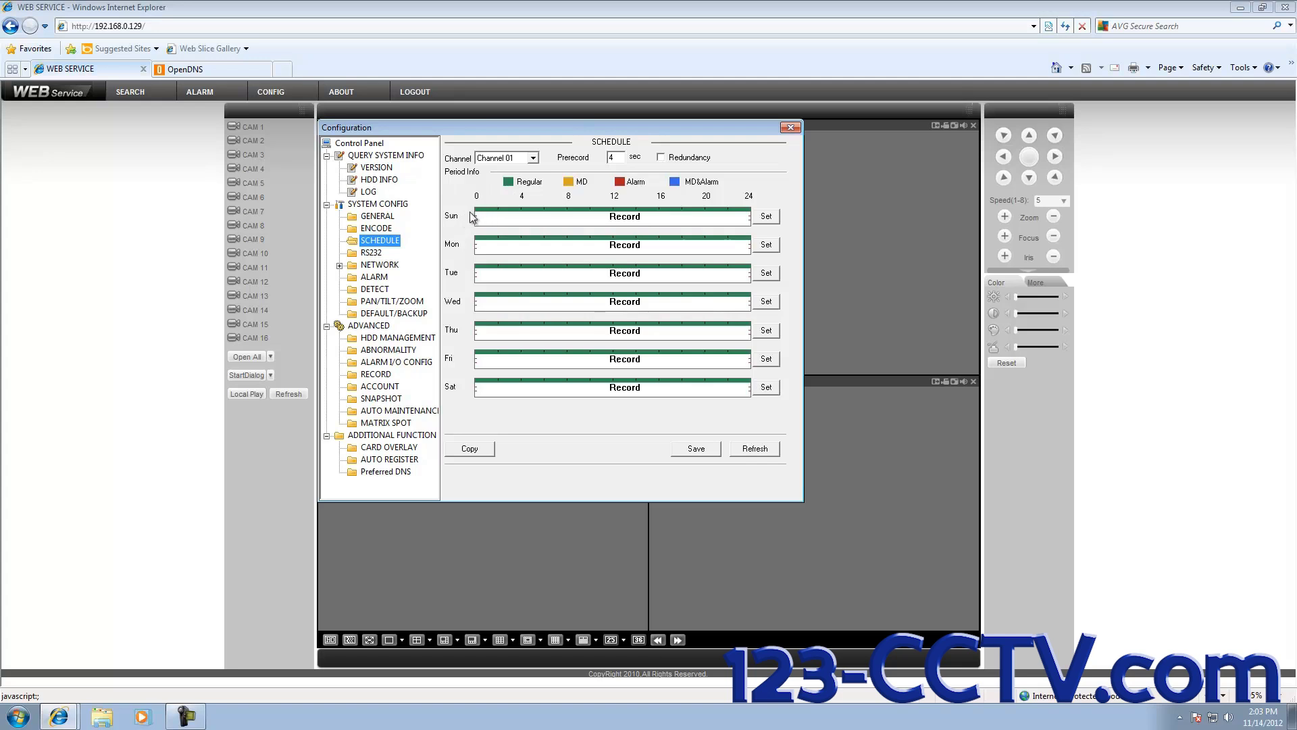
pyautogui.click(533, 158)
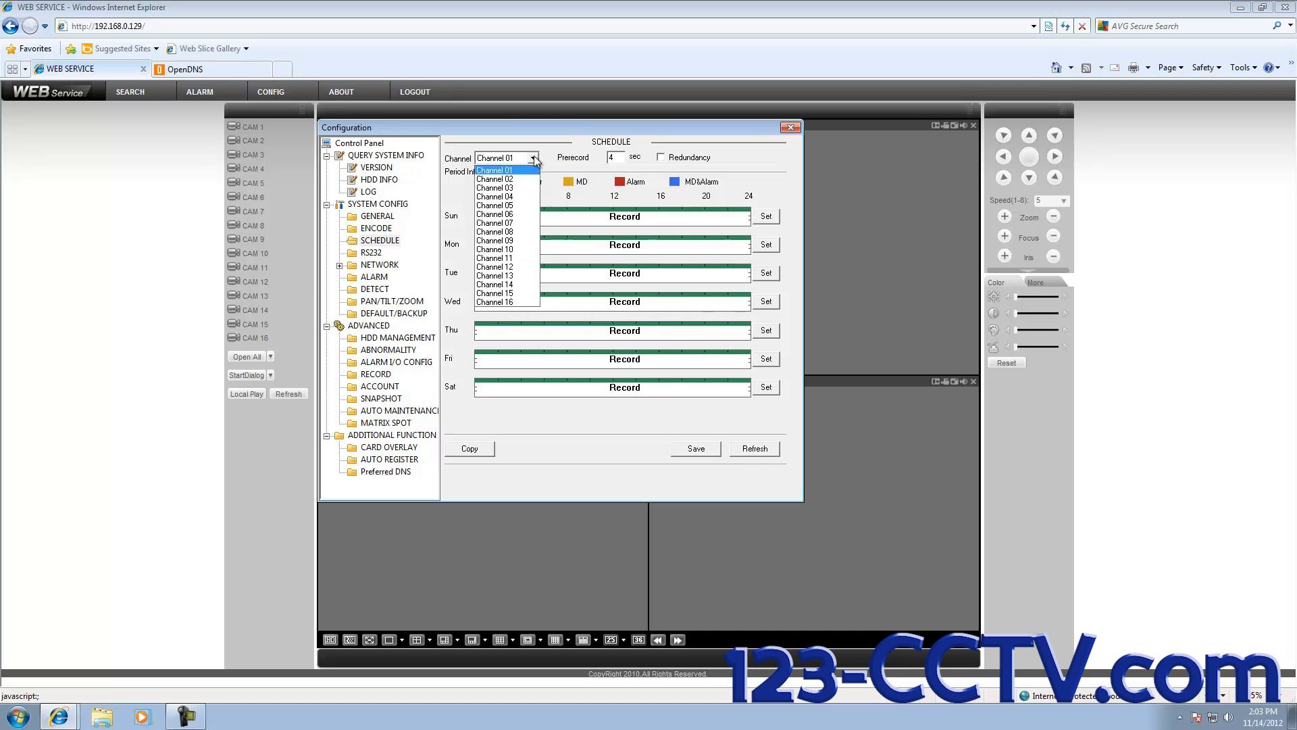
pyautogui.click(533, 159)
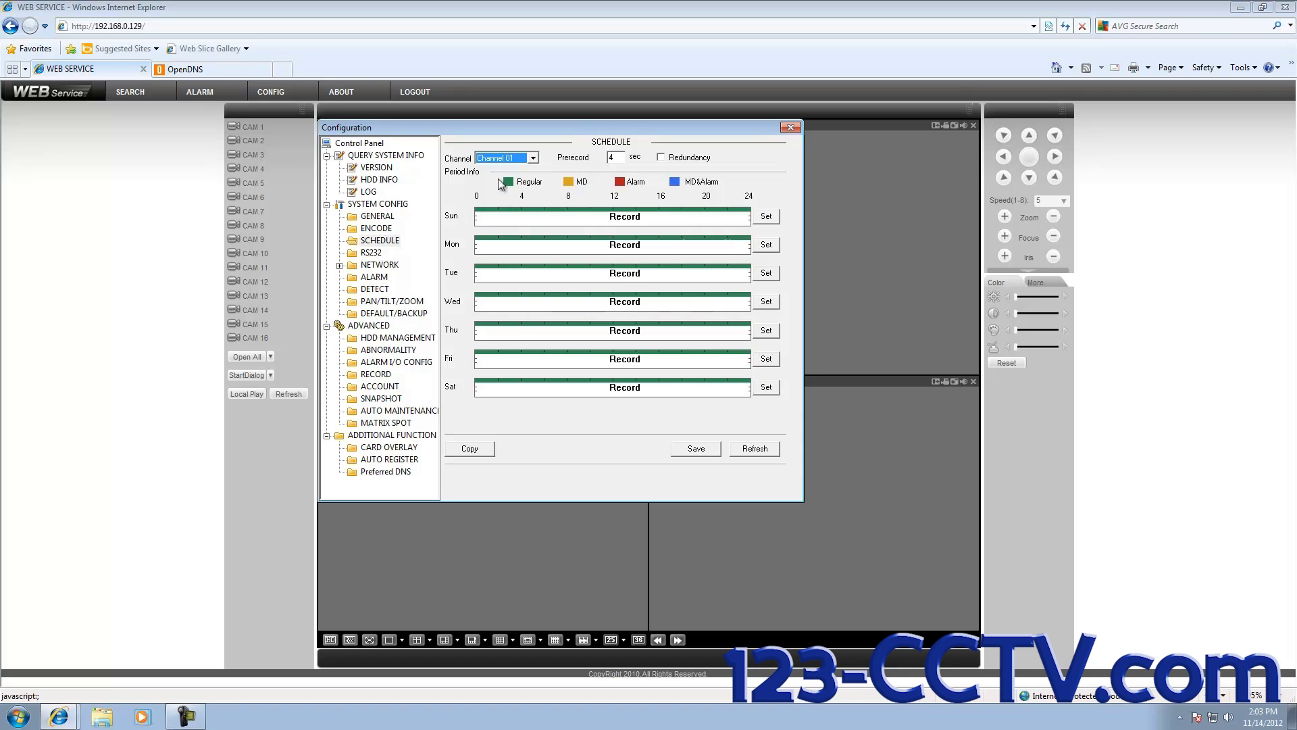
pyautogui.click(533, 158)
pyautogui.scroll(2, 513, 203)
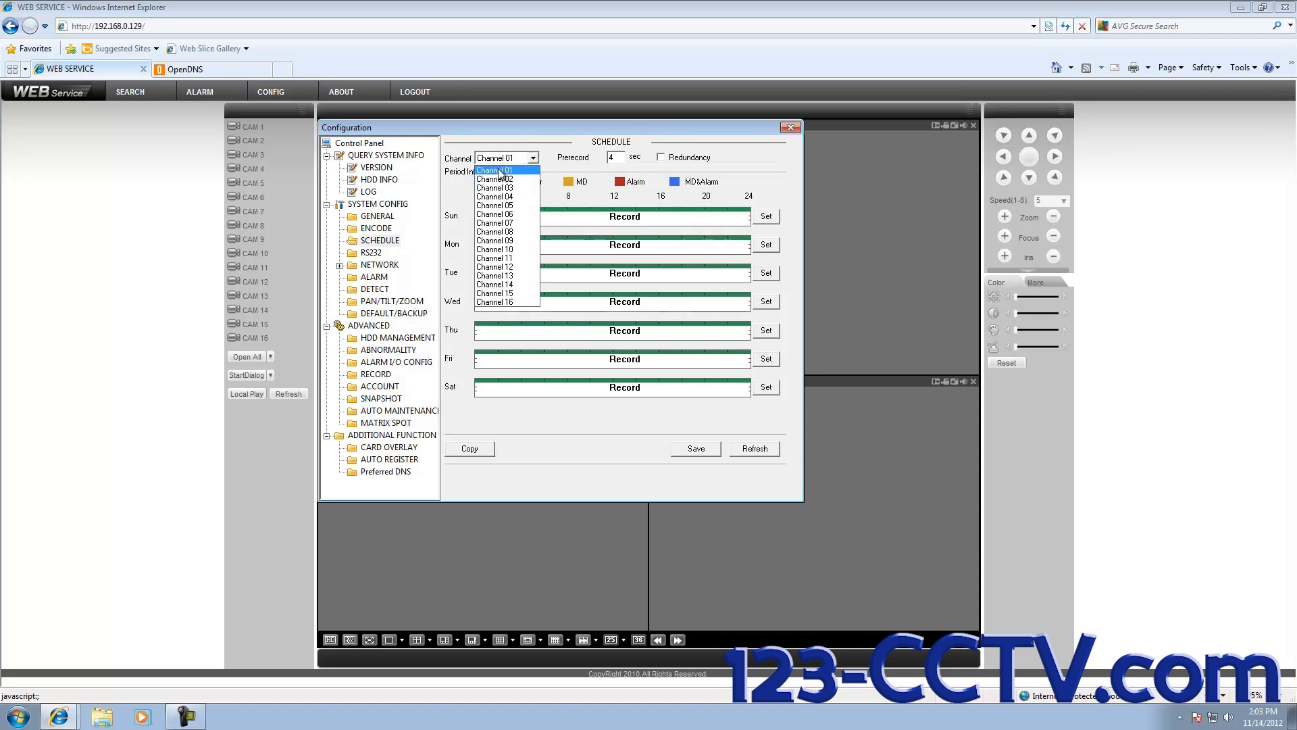
pyautogui.click(494, 171)
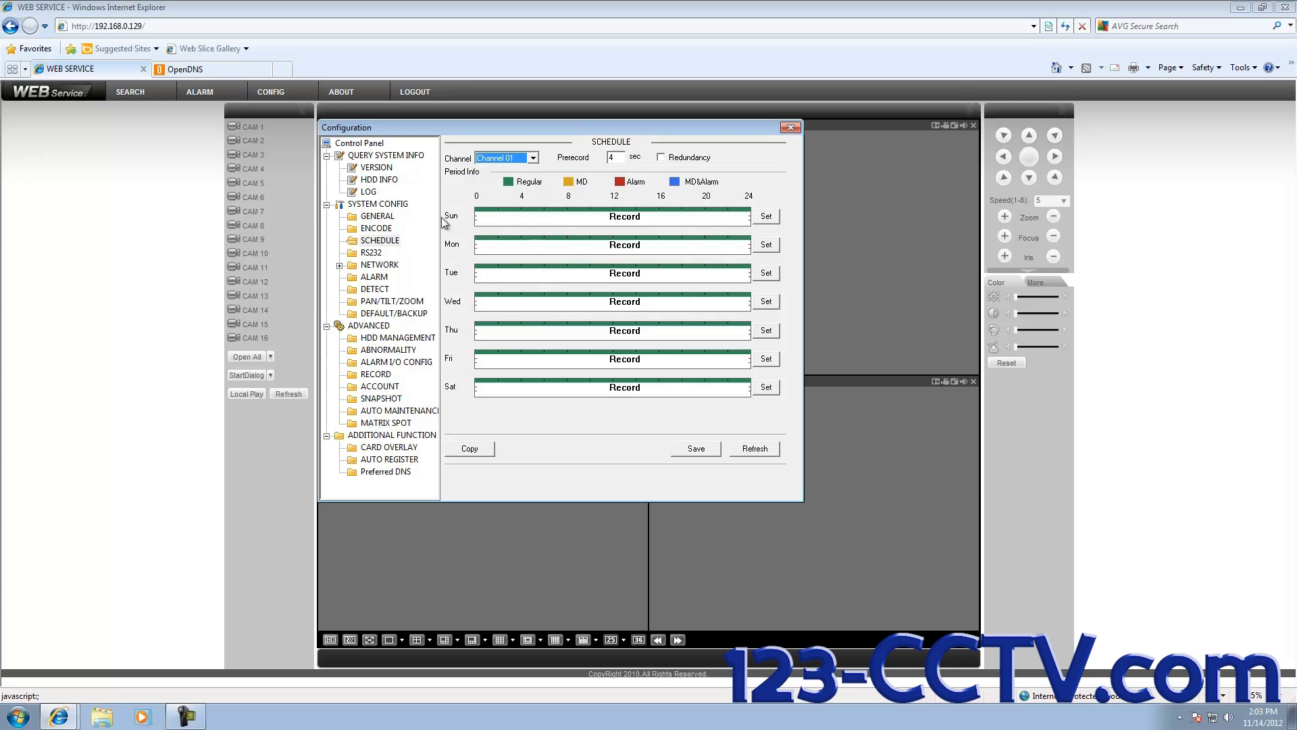
# Step: Add MD recording to Sunday's period 1 and apply it to all days
pyautogui.click(774, 218)
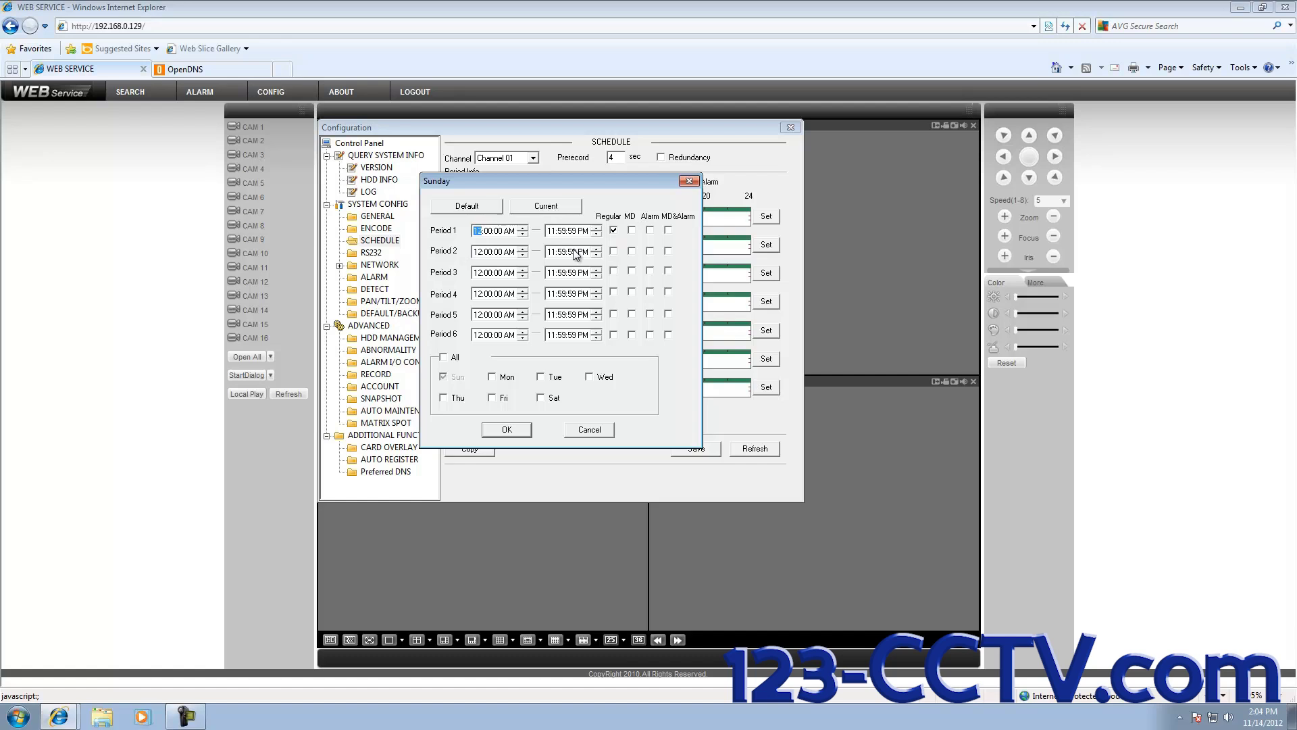
pyautogui.click(631, 230)
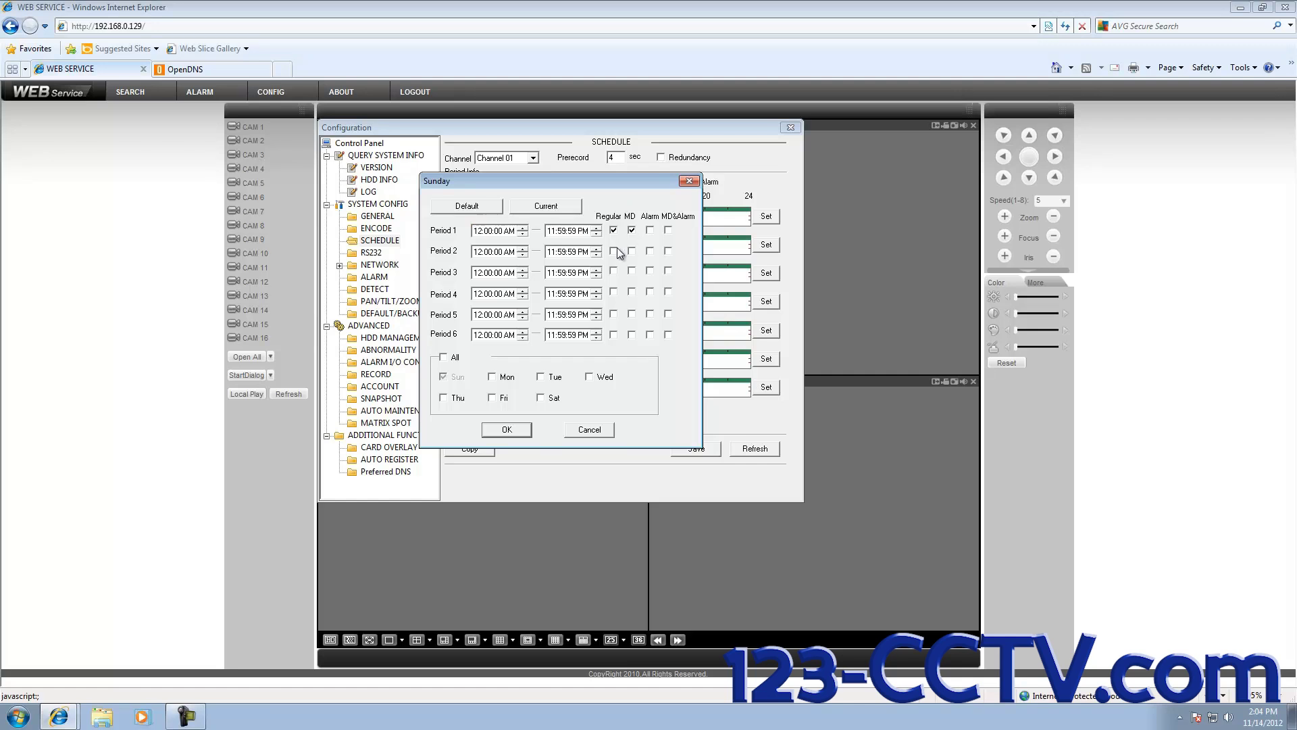
pyautogui.click(444, 357)
# Step: Confirm Channel 01's periods, switch to Channel 02, and open its Sunday periods
pyautogui.click(513, 429)
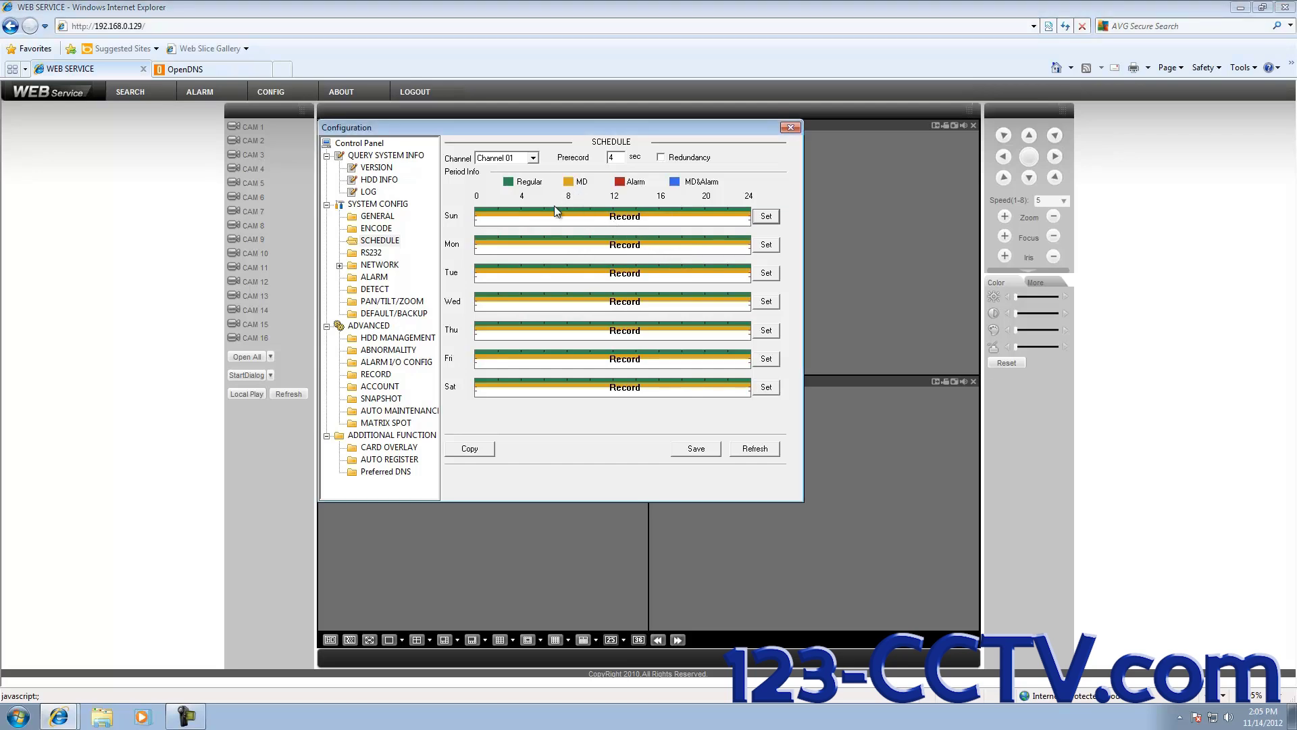
pyautogui.click(533, 157)
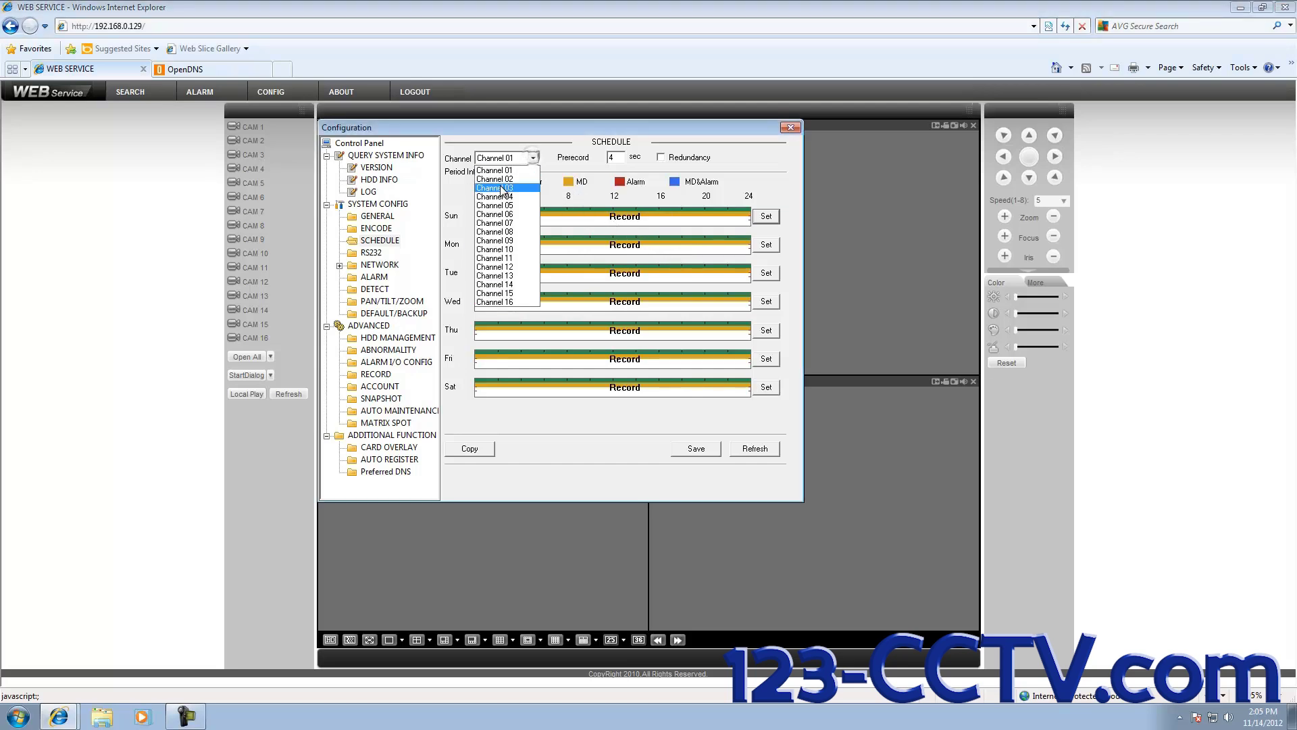
pyautogui.click(496, 178)
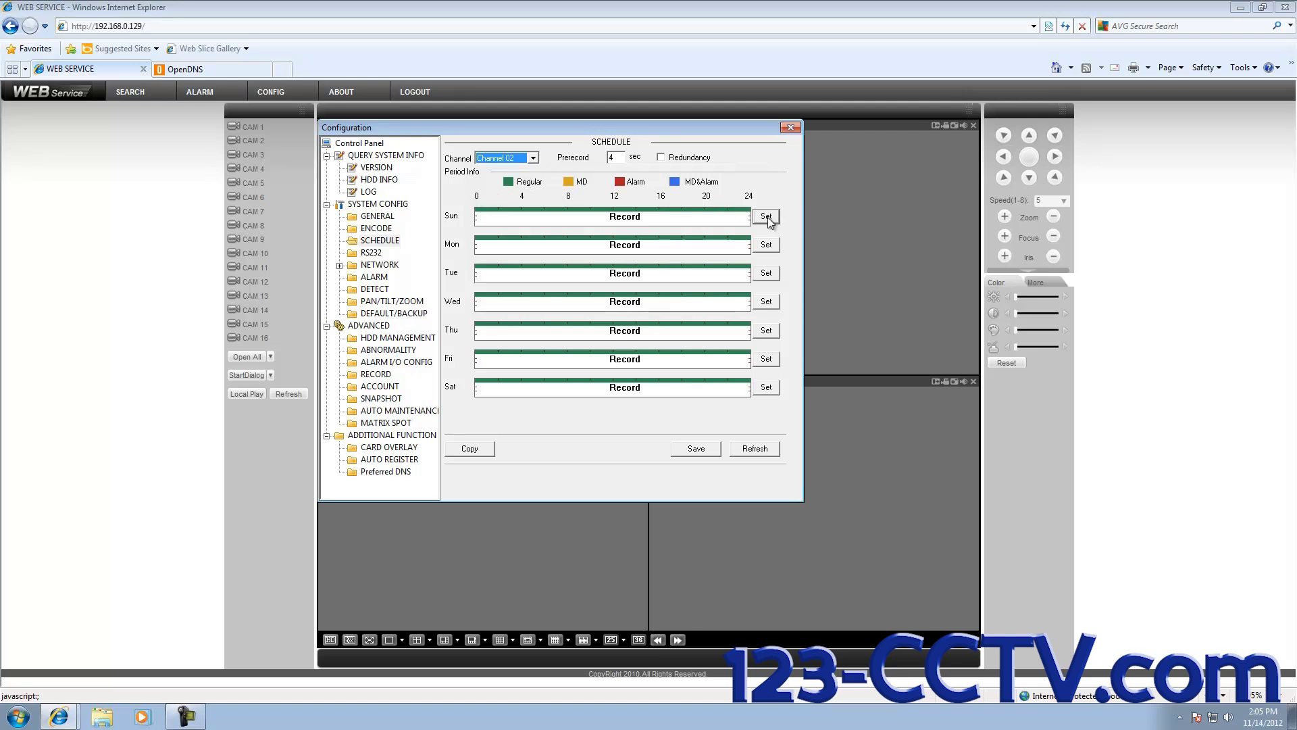
pyautogui.click(767, 216)
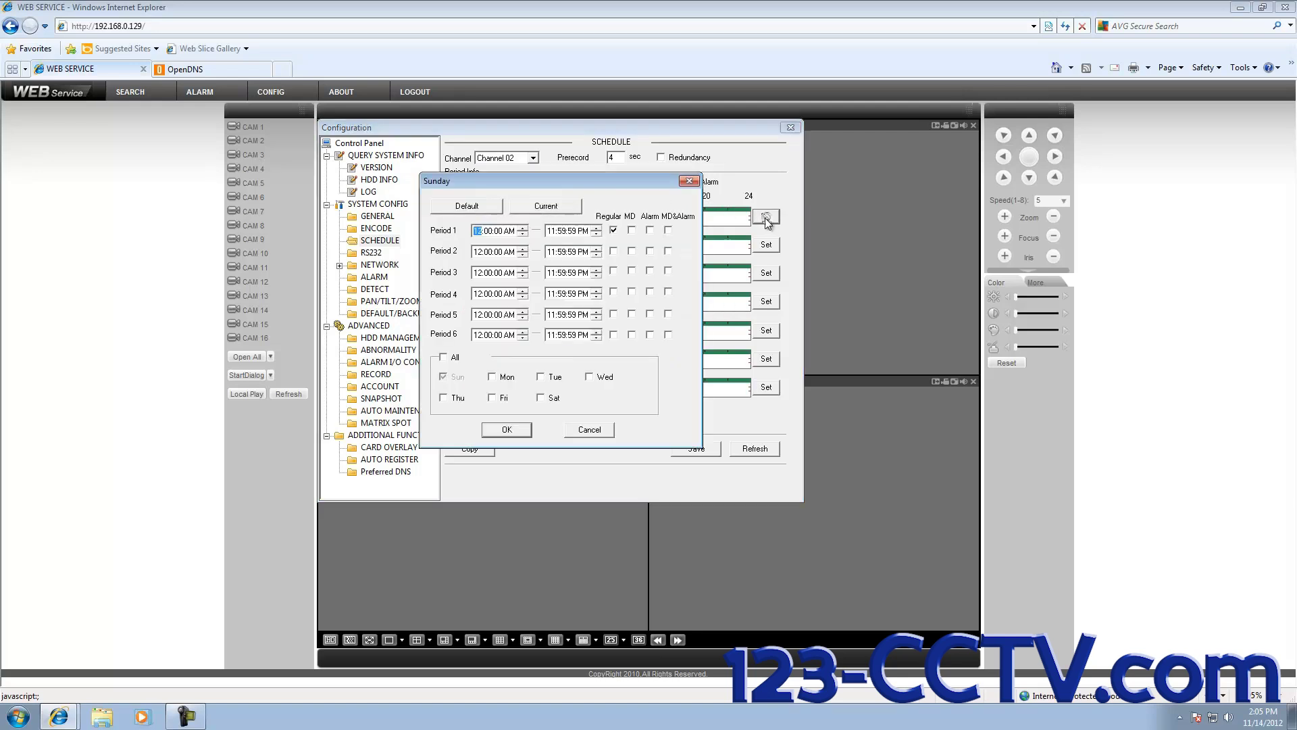
# Step: Add motion detection (MD) to Sunday's Period 1 and apply it to all days
pyautogui.click(631, 230)
pyautogui.click(571, 230)
pyautogui.click(443, 357)
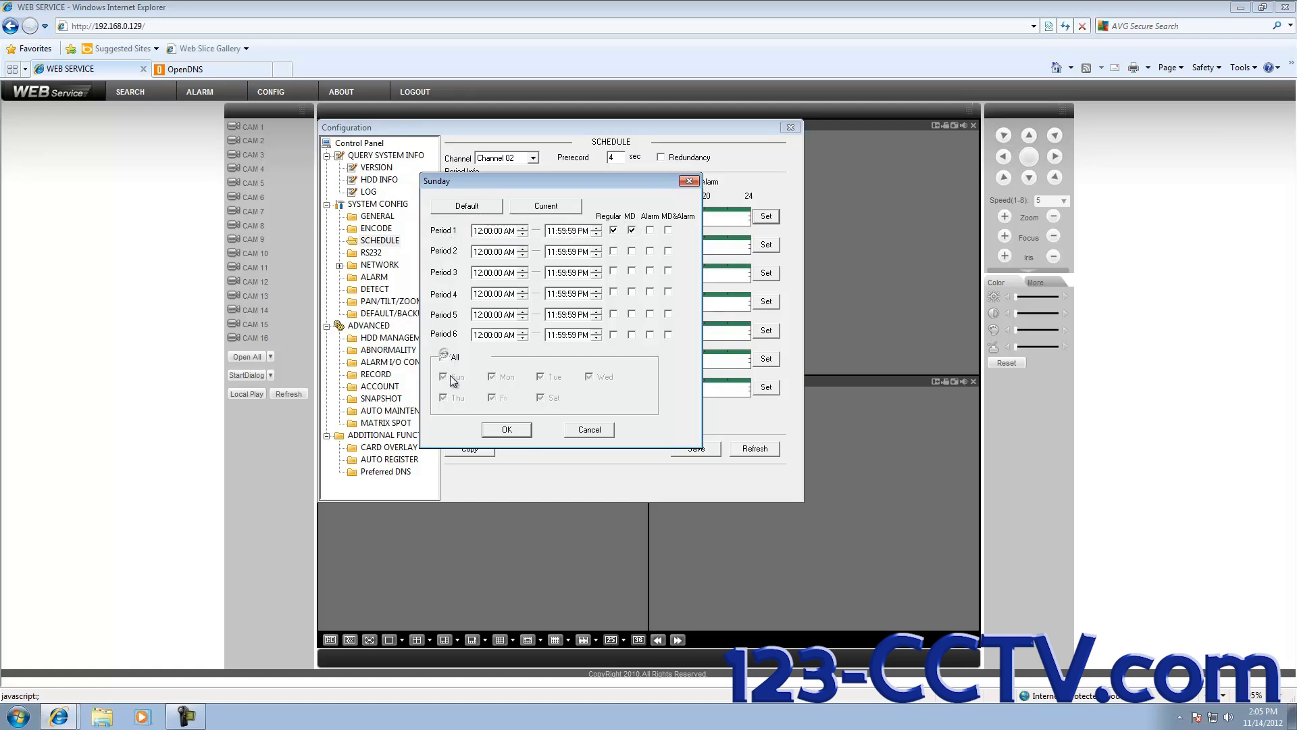
pyautogui.click(508, 427)
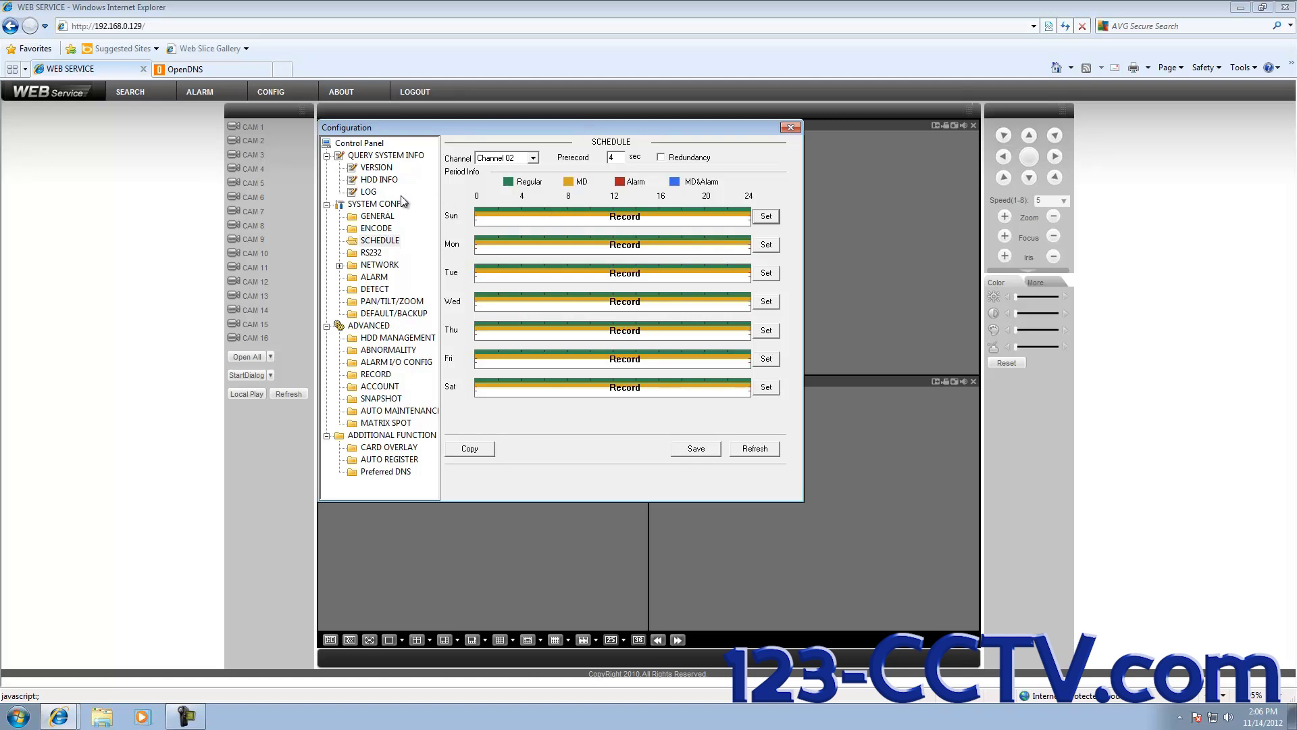
# Step: In the DETECT settings, enable Send Email for Channel 01 motion detection
pyautogui.click(371, 291)
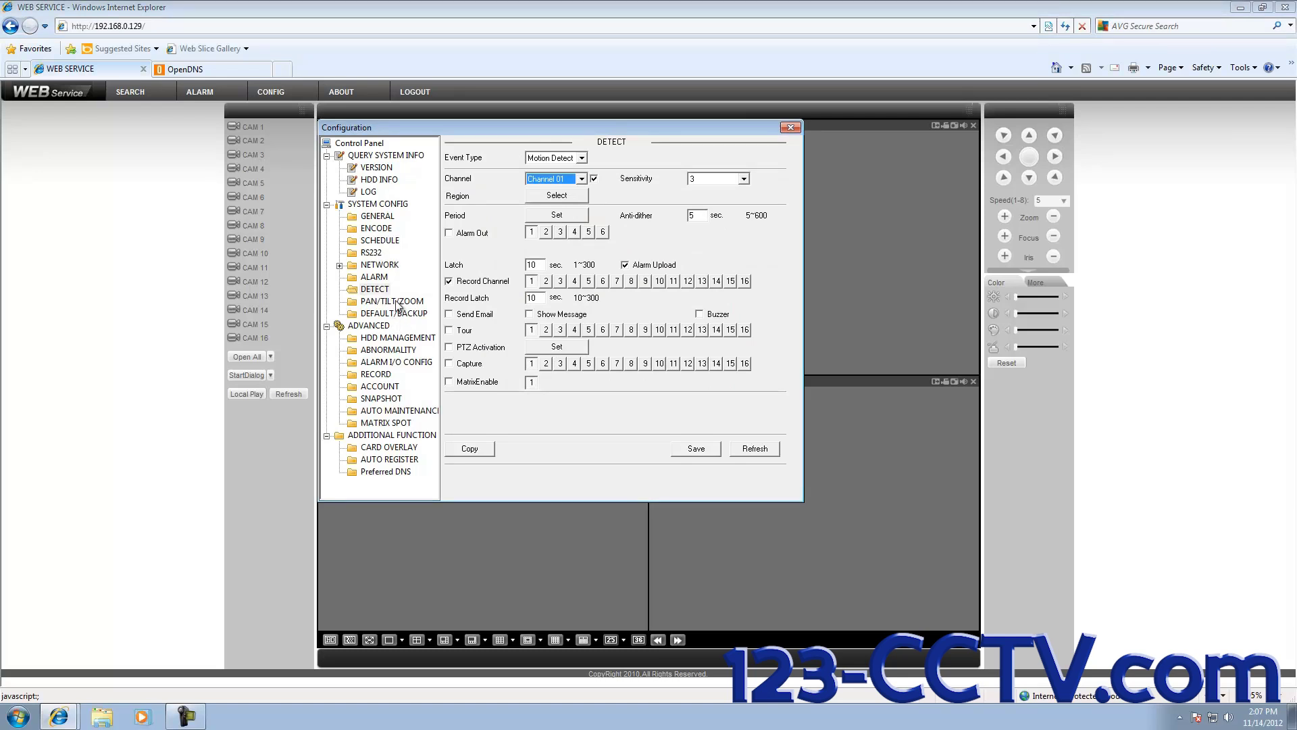
pyautogui.click(581, 178)
pyautogui.click(553, 194)
pyautogui.click(448, 314)
# Step: Enable Send Email for Channel 02 motion detection and save the Detect settings
pyautogui.click(581, 179)
pyautogui.click(558, 199)
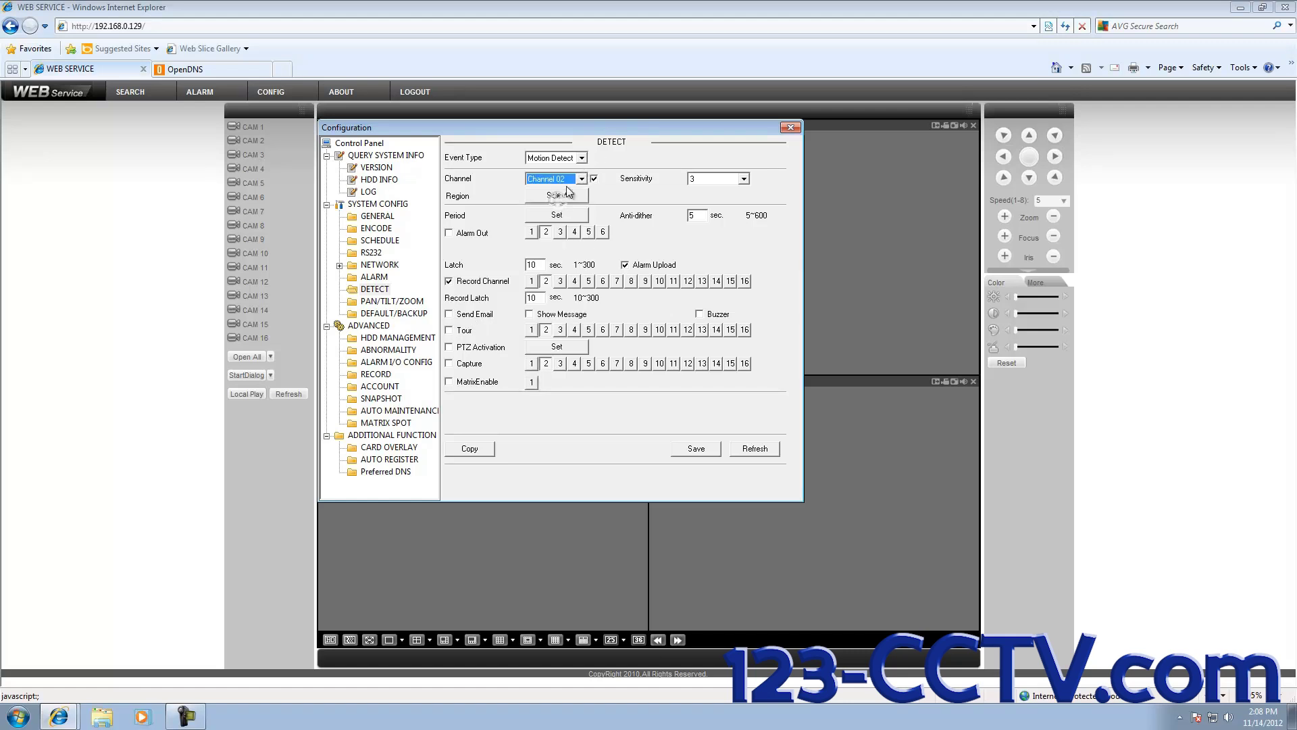
pyautogui.click(448, 314)
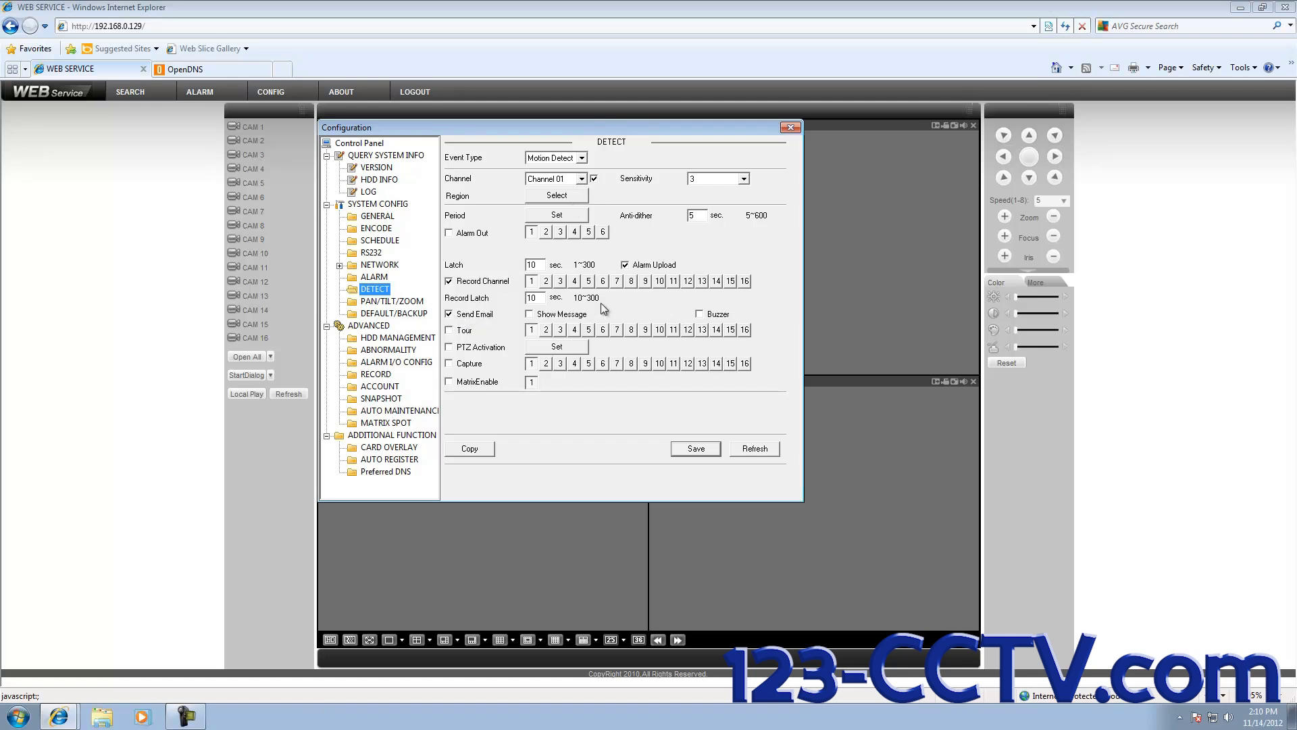
pyautogui.click(696, 450)
# Step: In the SCHEDULE page, add MD to Sunday's Period 1 and apply it to all days
pyautogui.click(371, 242)
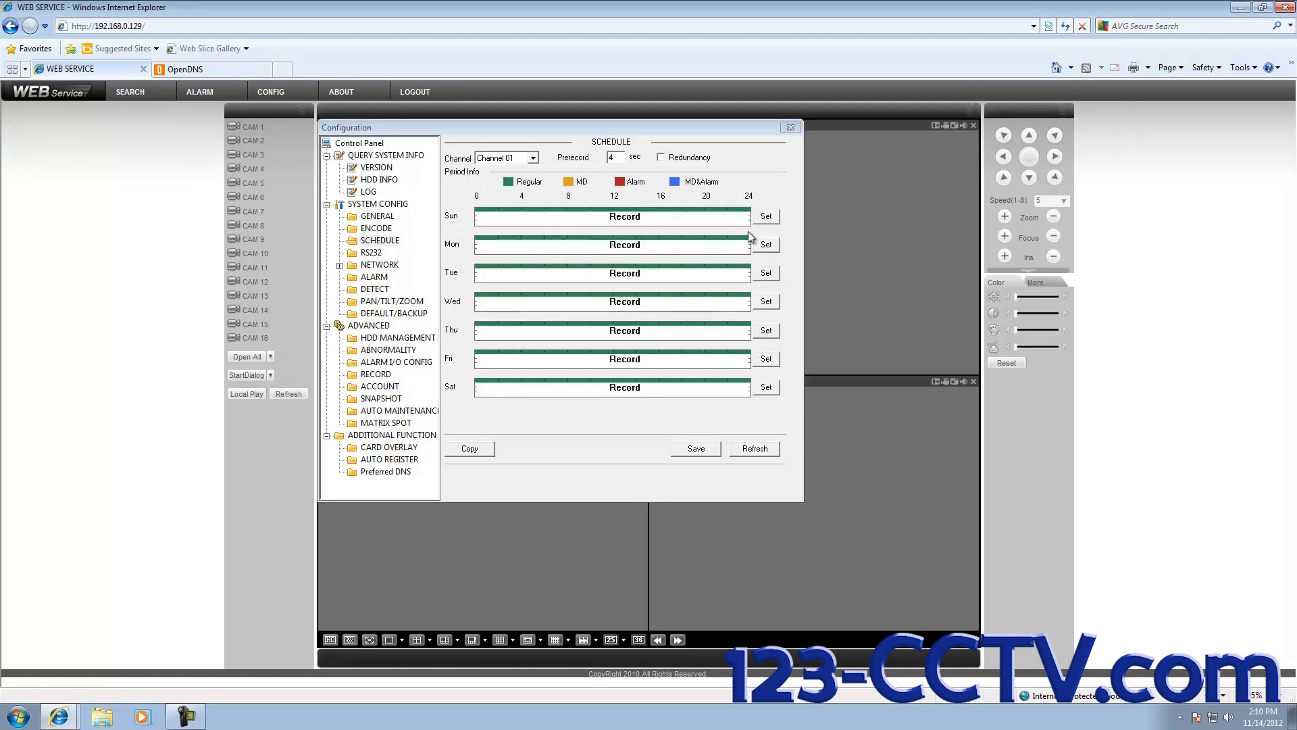
pyautogui.click(766, 217)
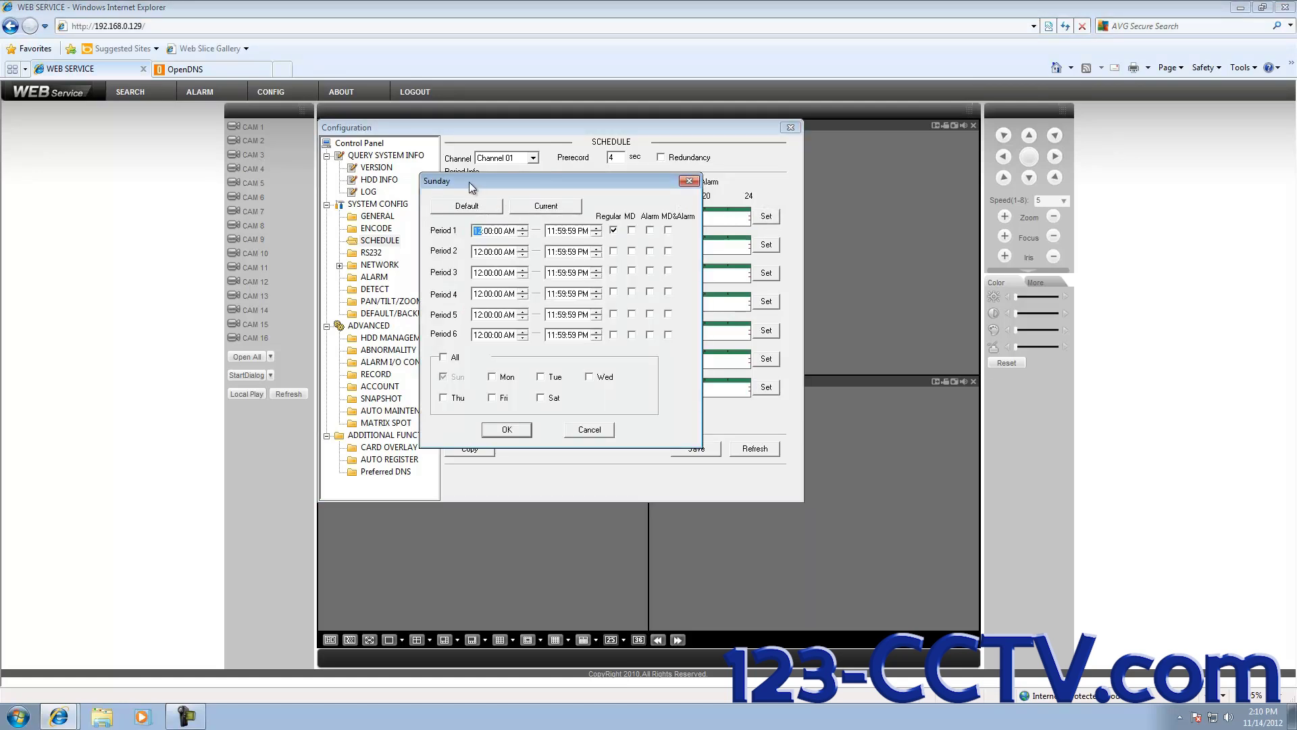
pyautogui.click(633, 231)
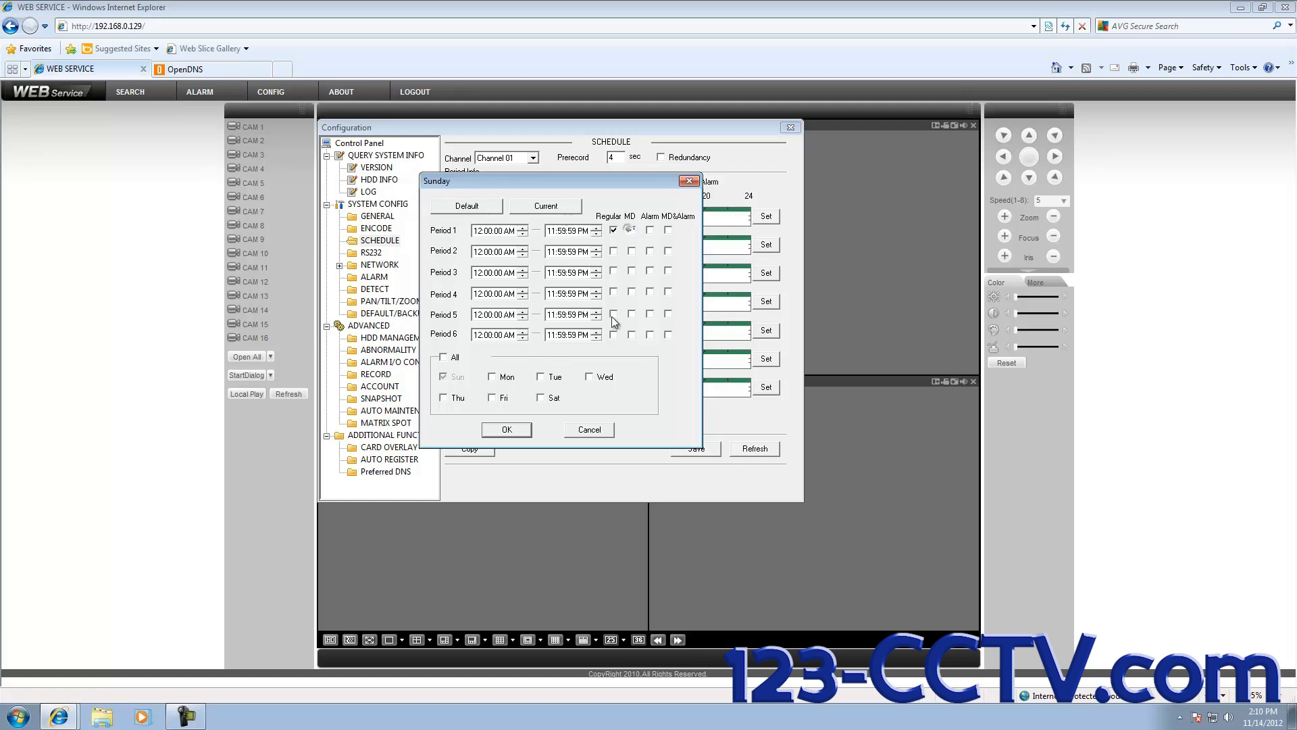
pyautogui.click(444, 359)
pyautogui.click(503, 430)
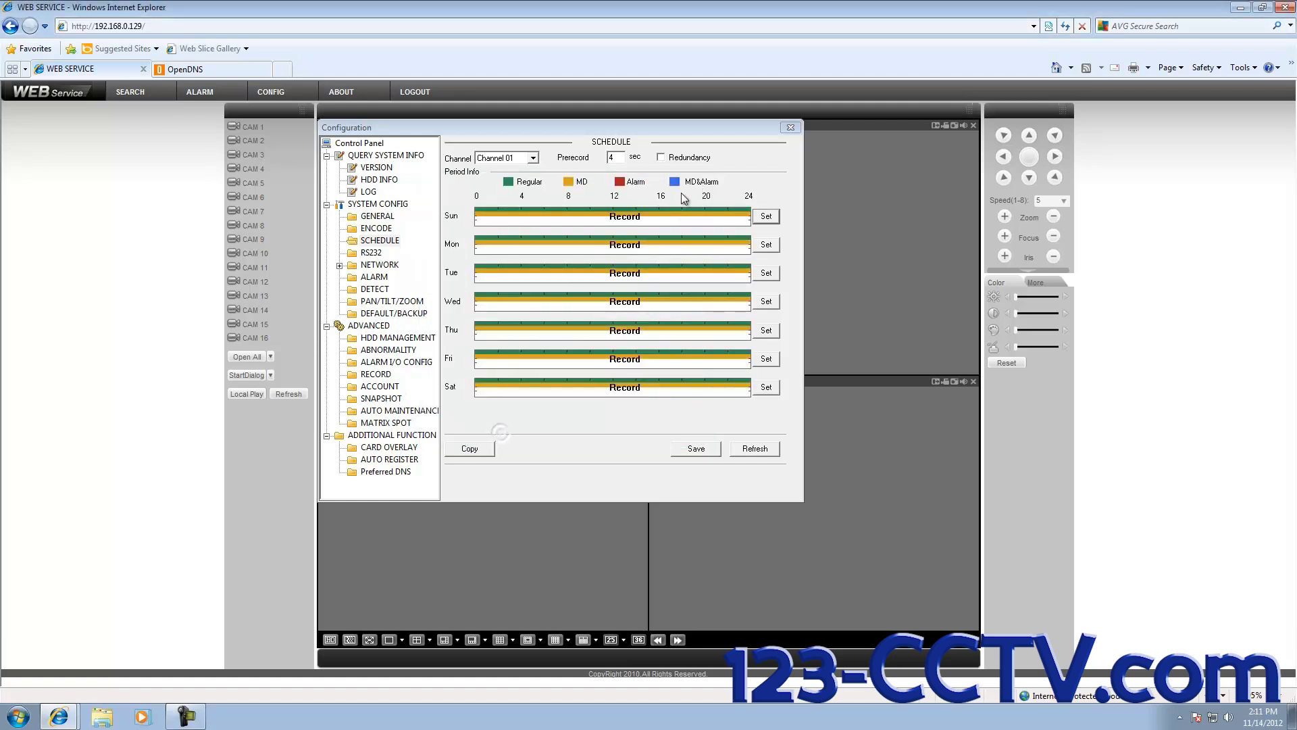
# Step: Give Channel 02's Period 1 motion detection on all days and save its schedule
pyautogui.click(533, 158)
pyautogui.click(521, 179)
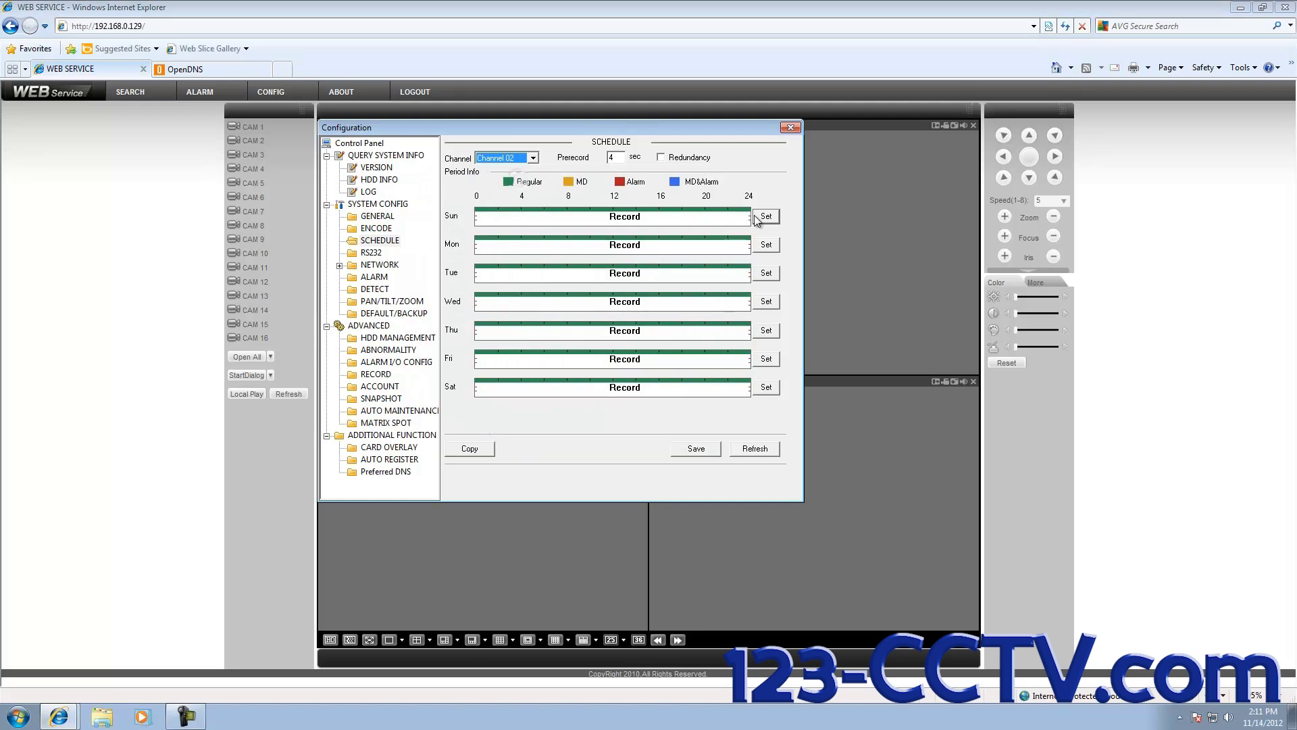
pyautogui.click(766, 216)
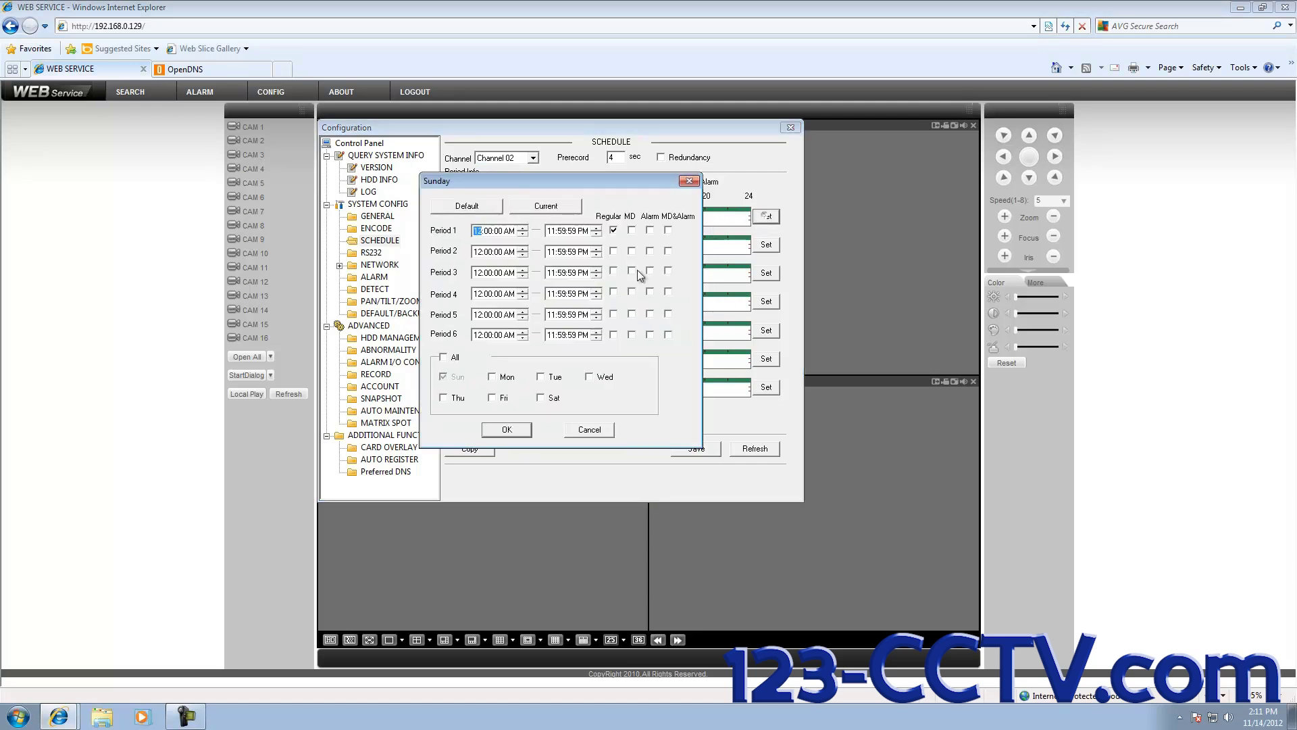
pyautogui.click(631, 230)
pyautogui.click(443, 357)
pyautogui.click(506, 430)
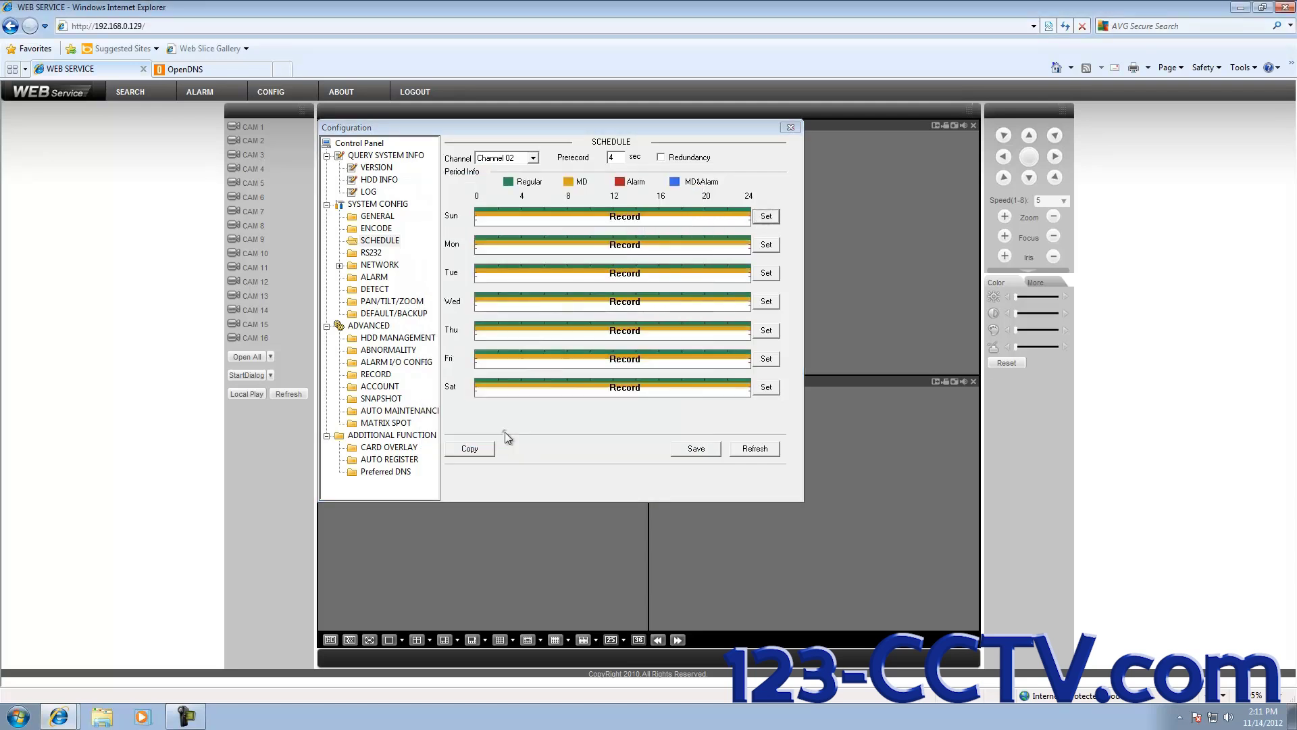
pyautogui.click(693, 449)
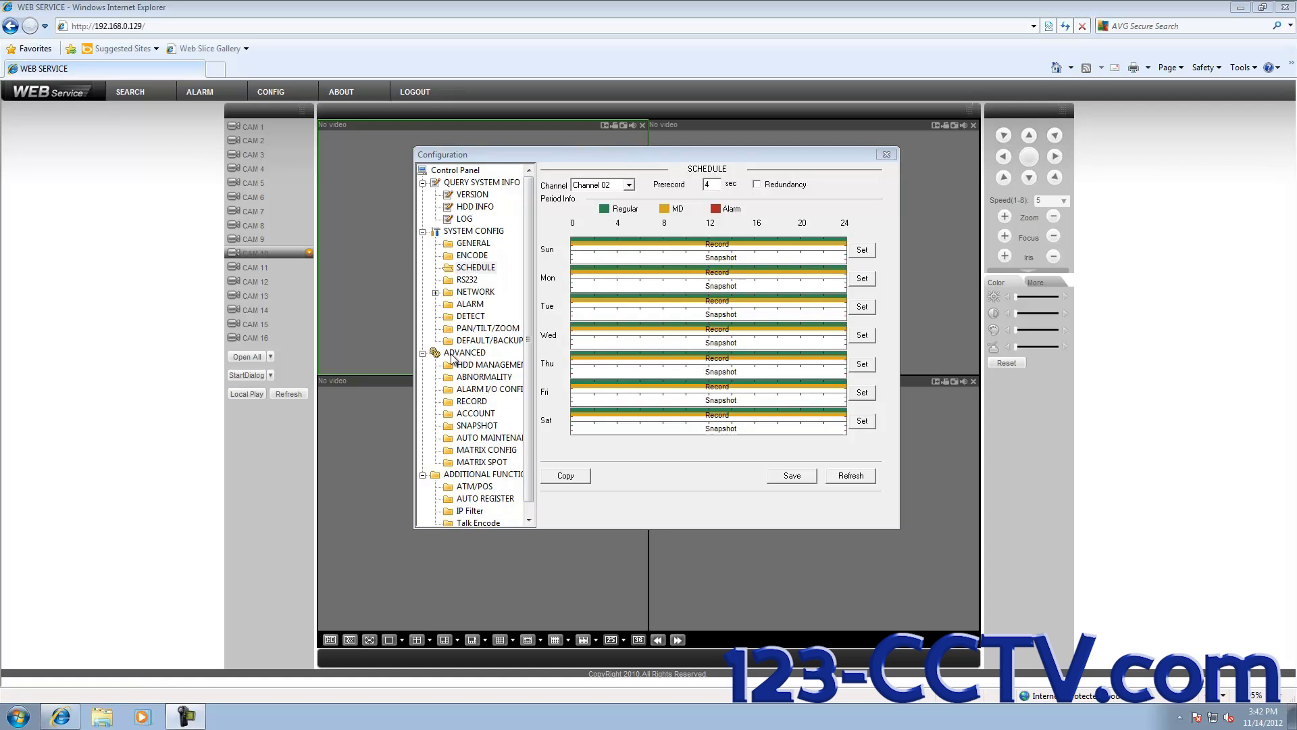
# Step: Open Channel 01's SNAPSHOT settings and list the Quality choices from 100% to 10%
pyautogui.click(465, 427)
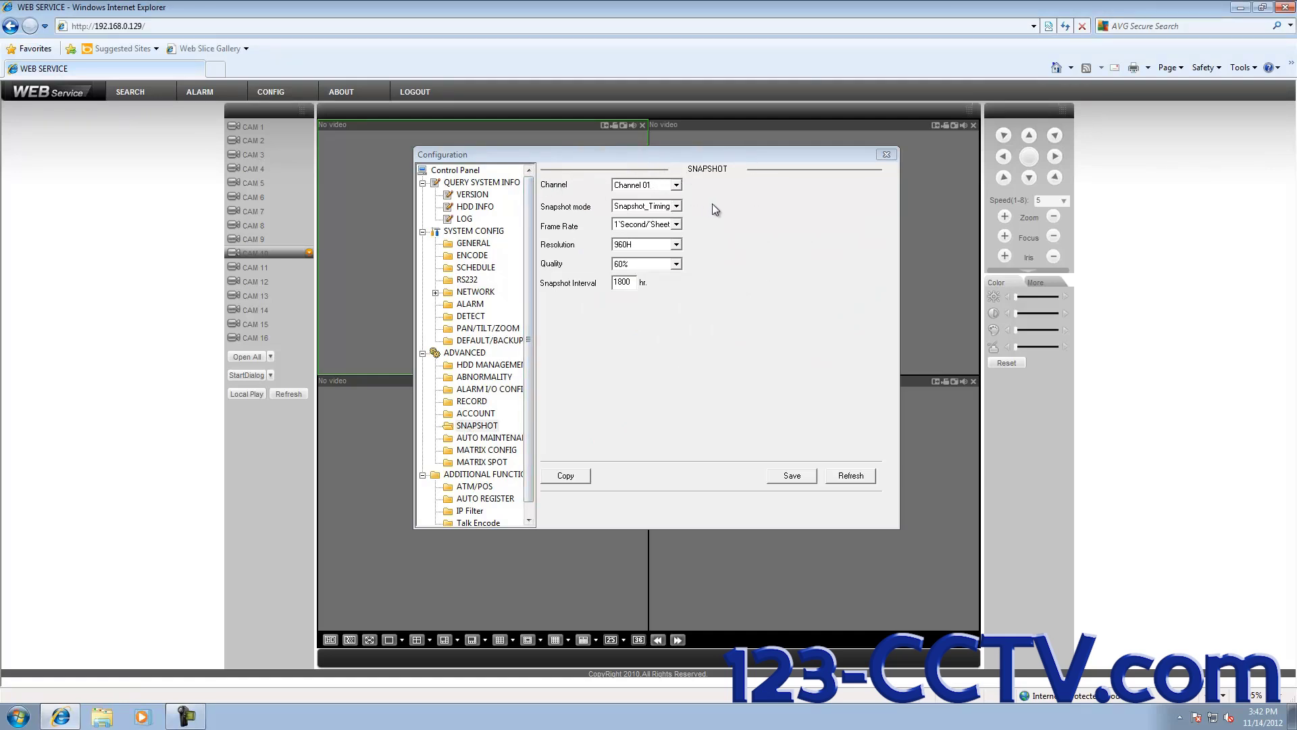
pyautogui.click(597, 418)
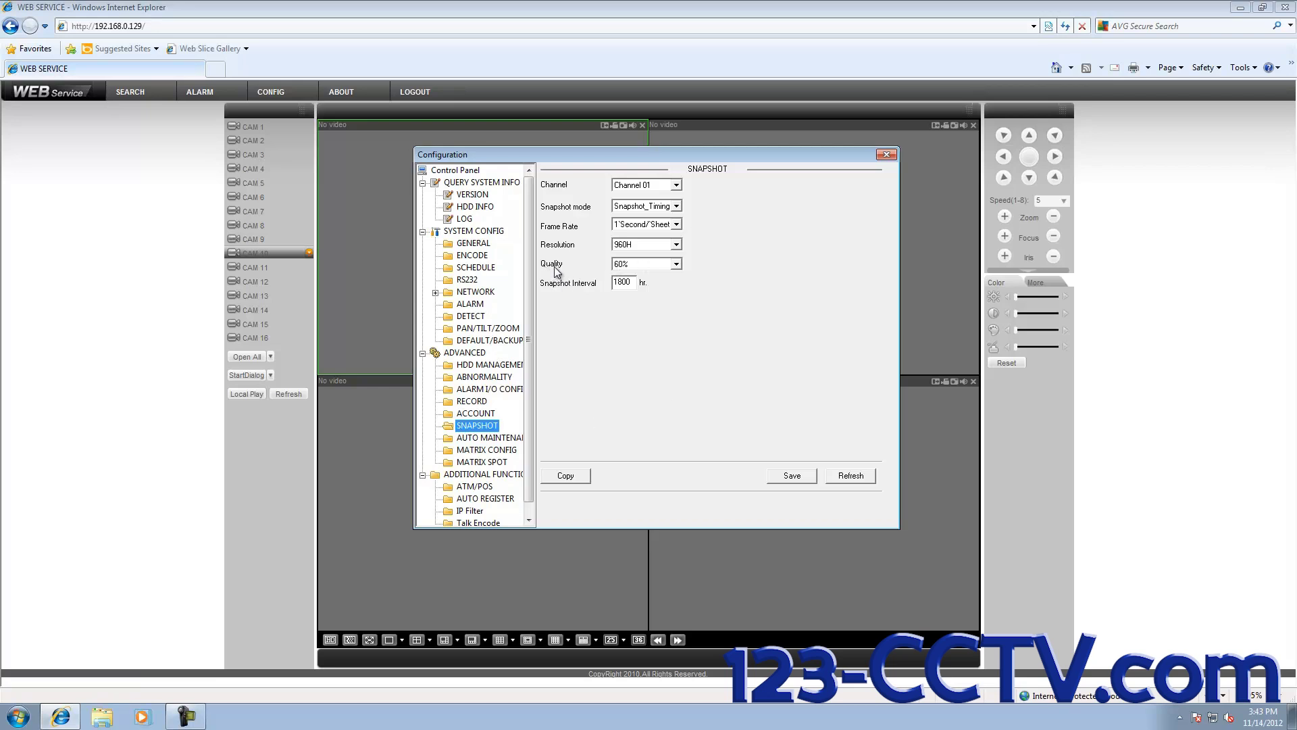
pyautogui.click(676, 264)
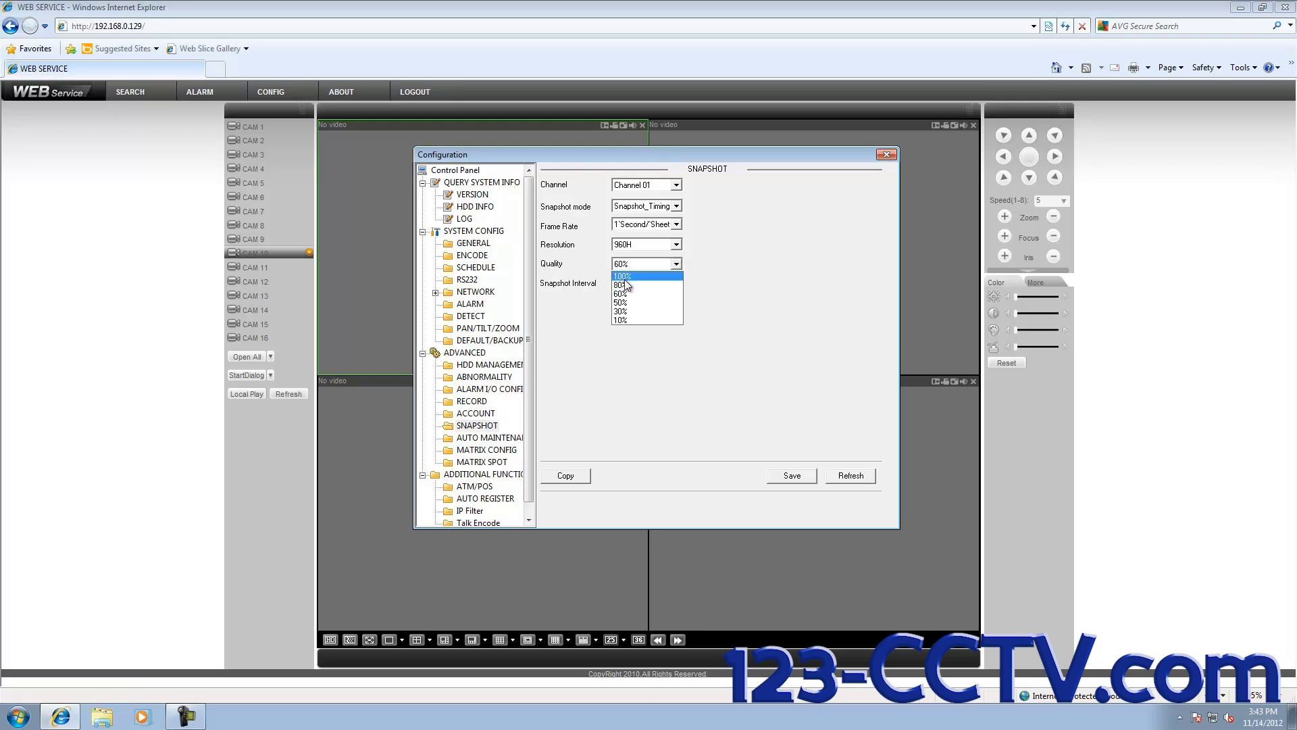
# Step: Set Channel 01's snapshot Quality to 100% and keep Resolution at 960H
pyautogui.click(629, 275)
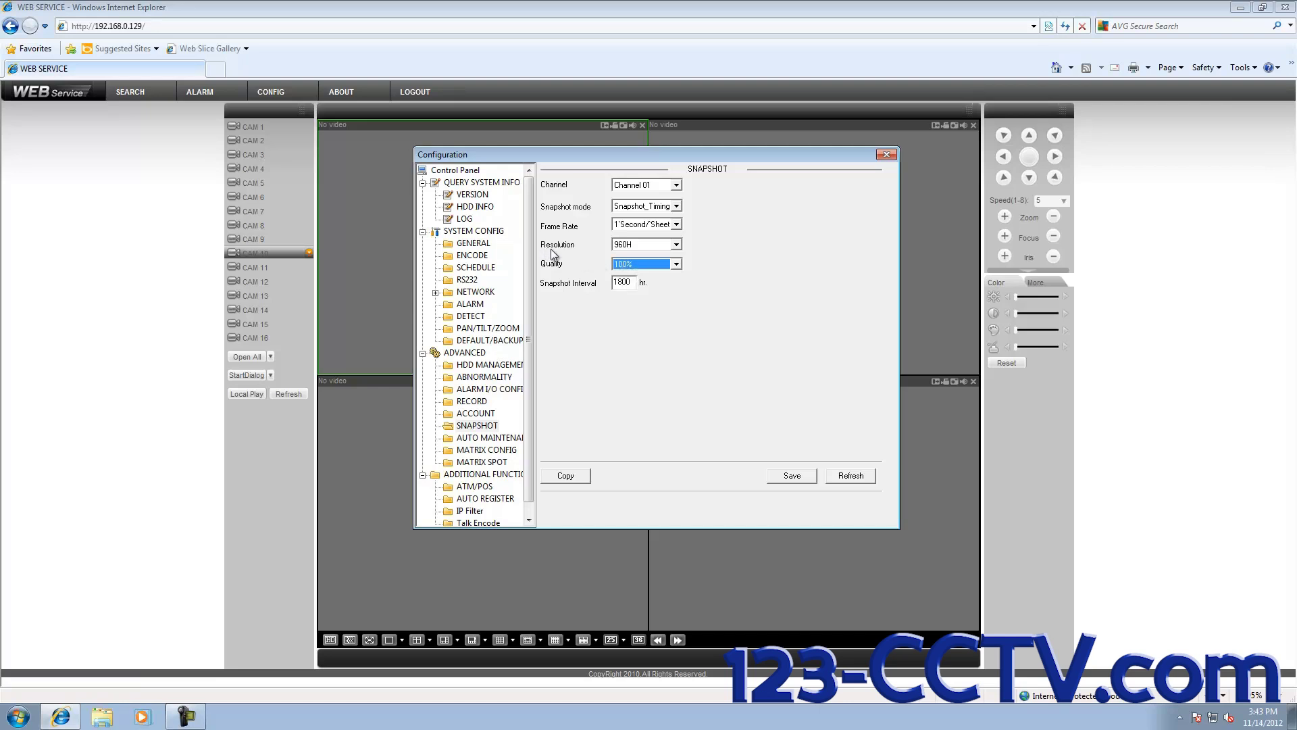
pyautogui.click(676, 245)
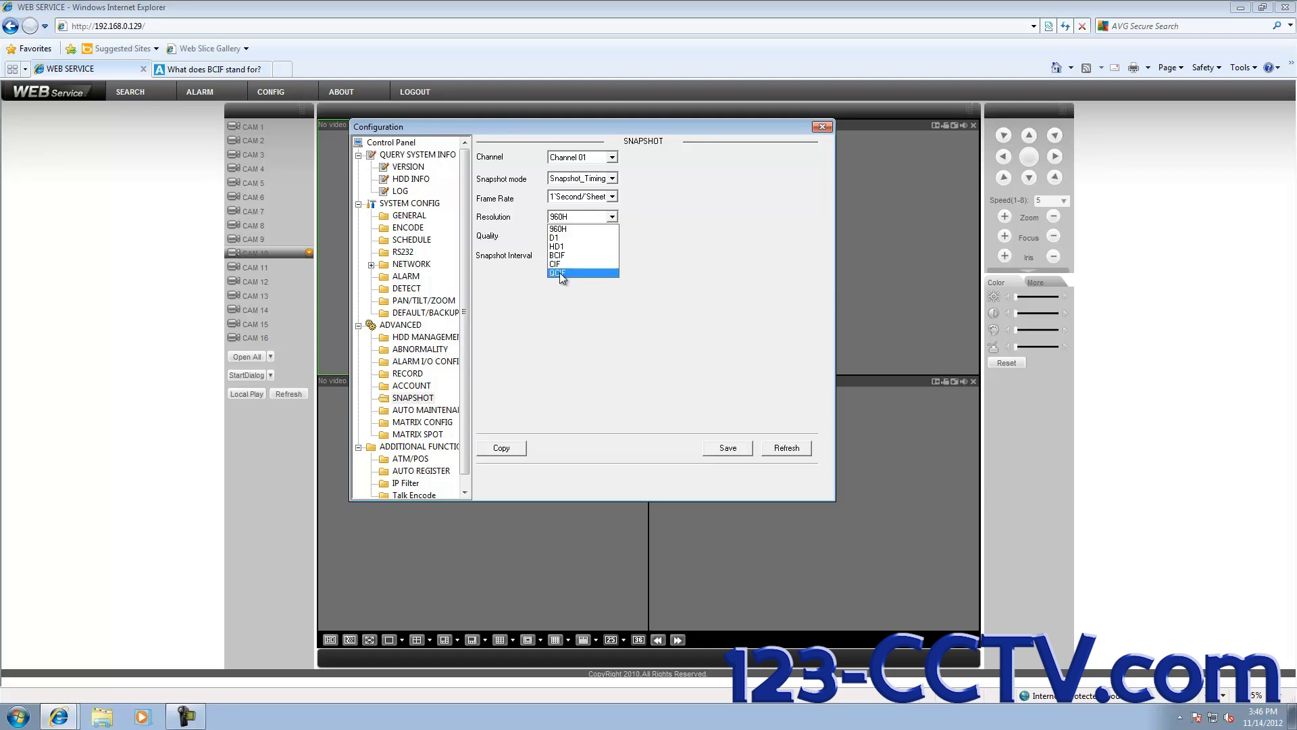
pyautogui.click(562, 230)
# Step: Reselect 100% snapshot Quality, save the snapshot settings, and restore the browser window
pyautogui.hotkey('shift', 'Tab')
pyautogui.hotkey('shift', 'Tab')
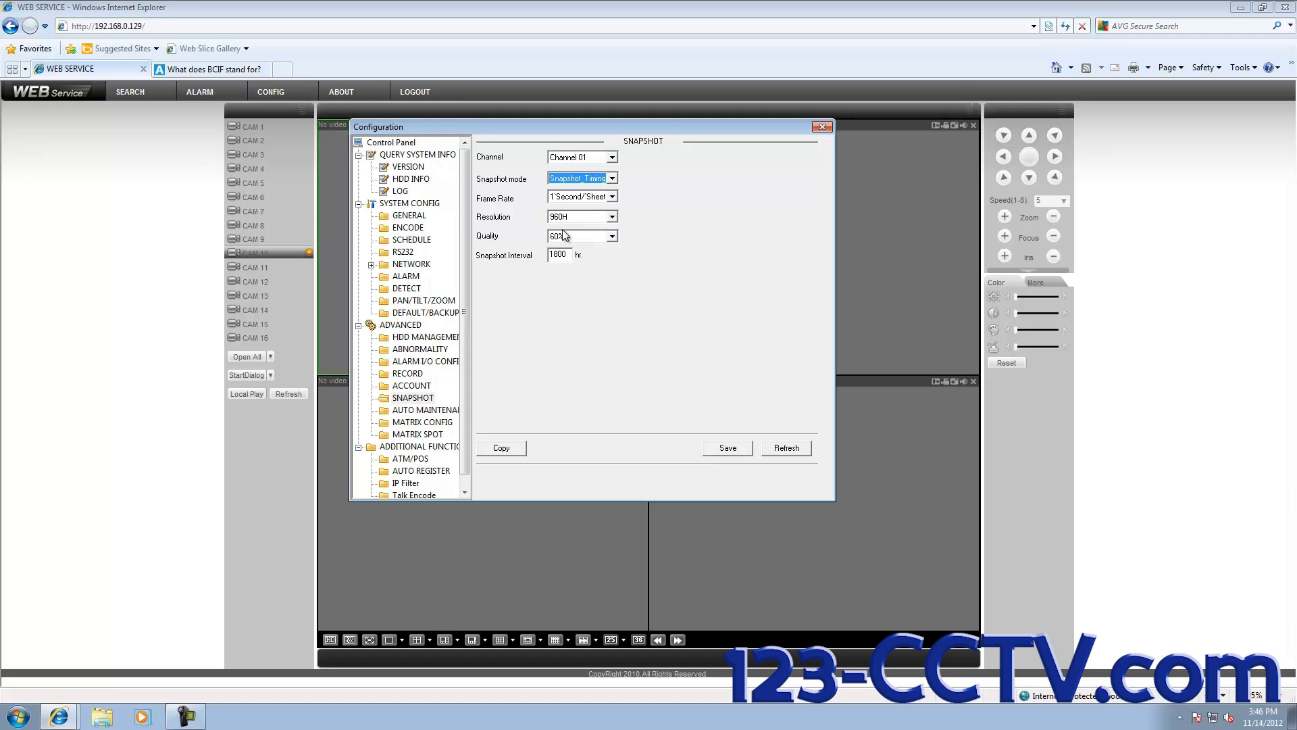
pyautogui.click(611, 236)
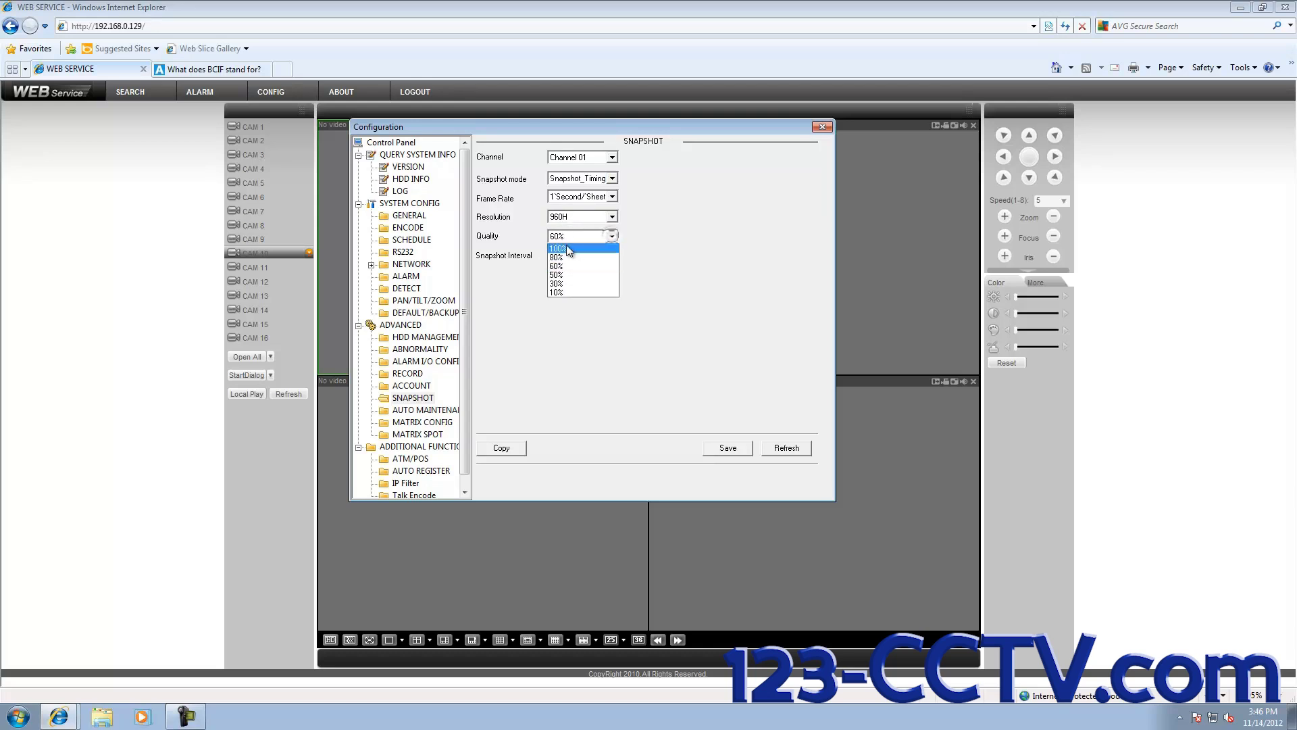
pyautogui.click(565, 245)
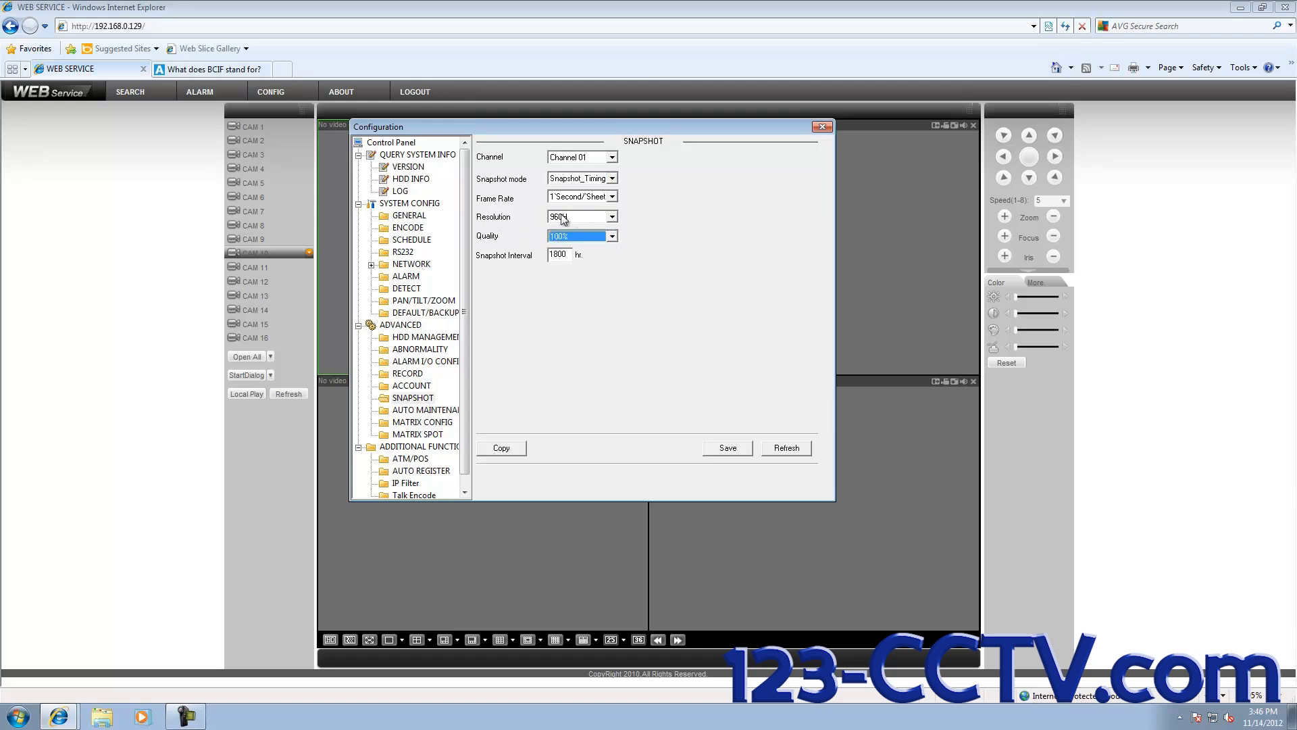
pyautogui.click(728, 449)
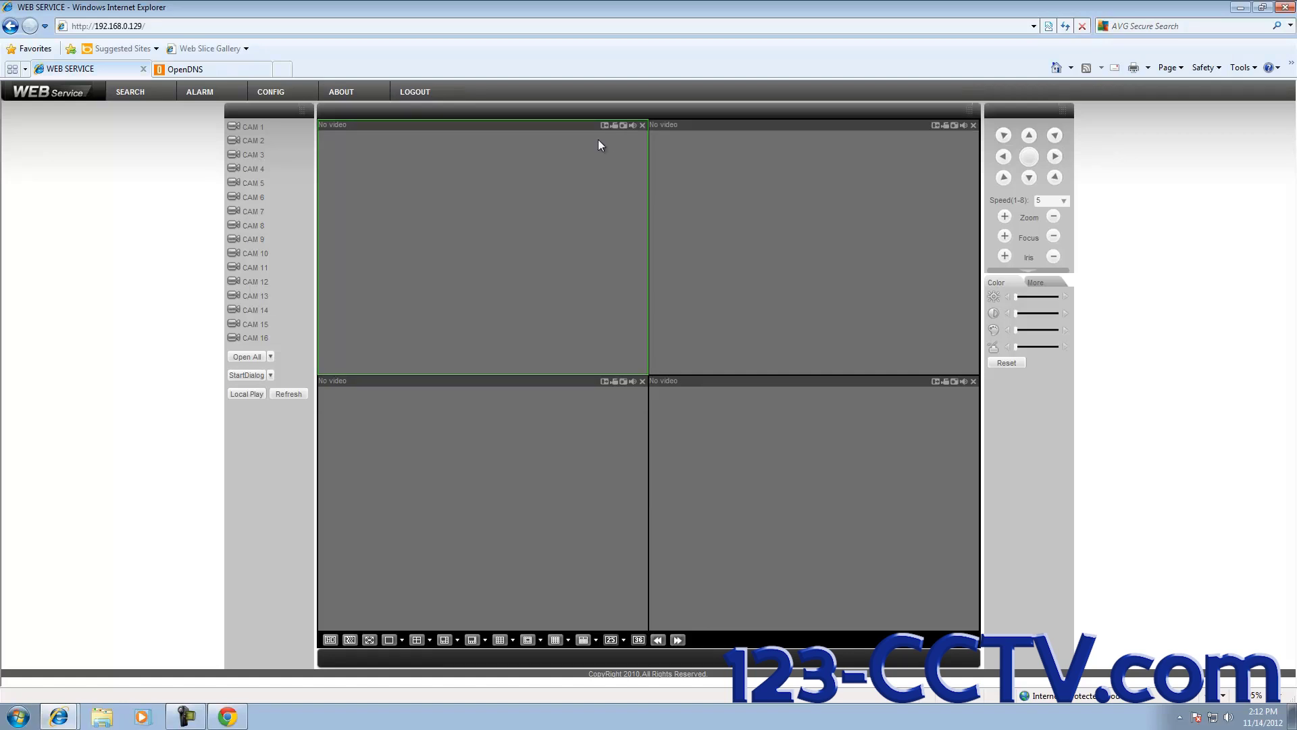
pyautogui.doubleClick(529, 8)
# Step: Snap DVR WEB Service to the left half and the Gmail inbox to the right half
pyautogui.moveTo(514, 21); pyautogui.dragTo(2, 41)
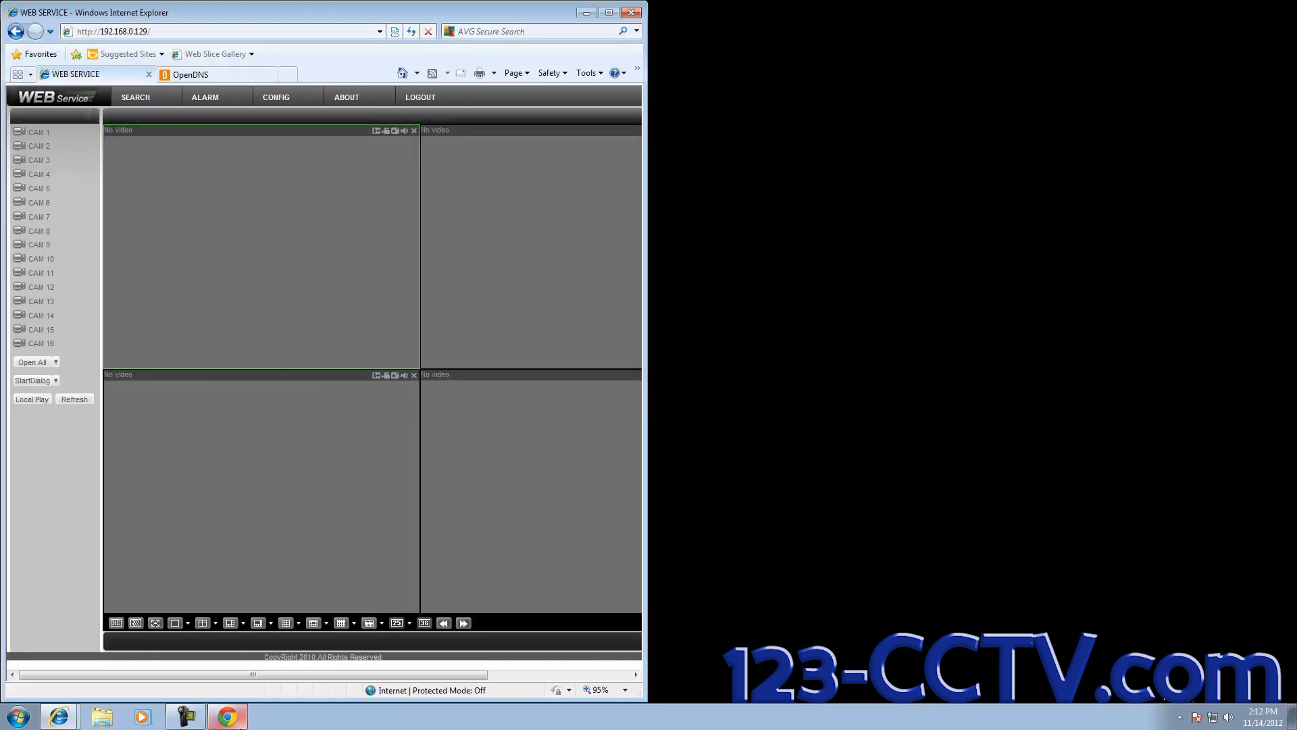
pyautogui.click(222, 720)
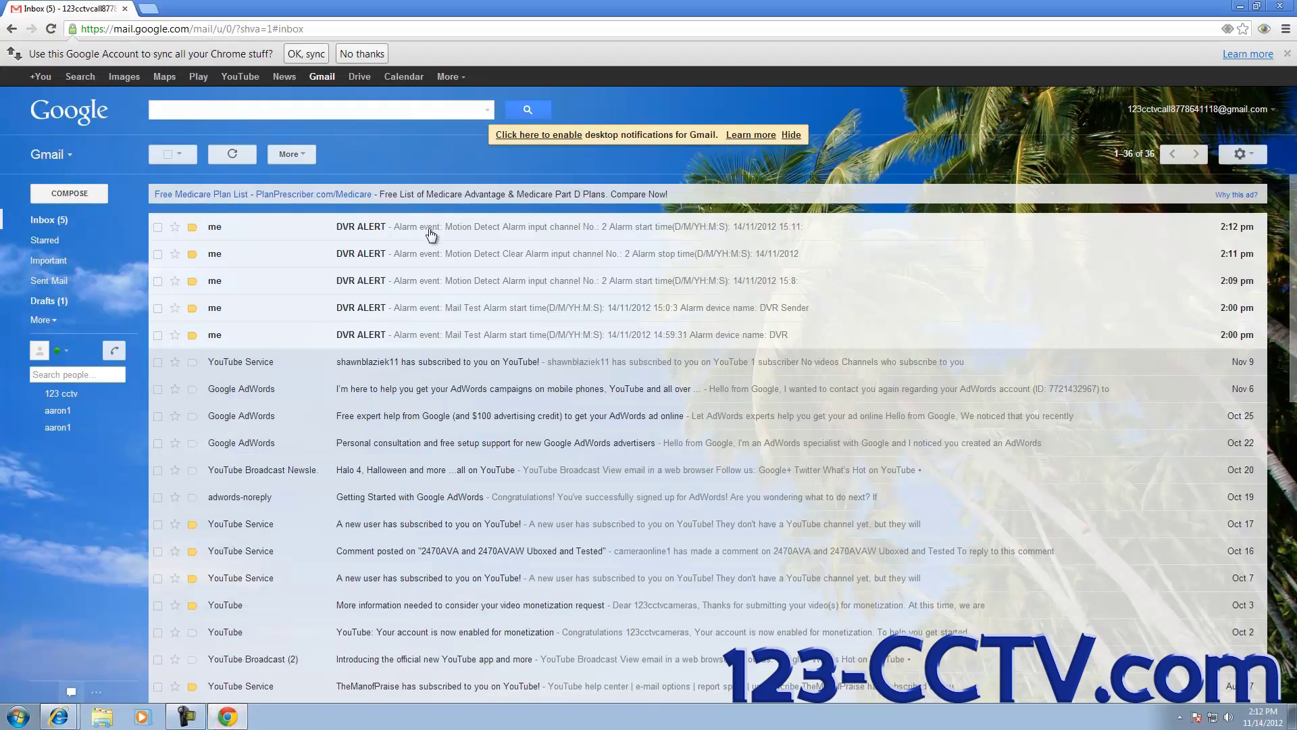
pyautogui.moveTo(437, 13); pyautogui.dragTo(1296, 209)
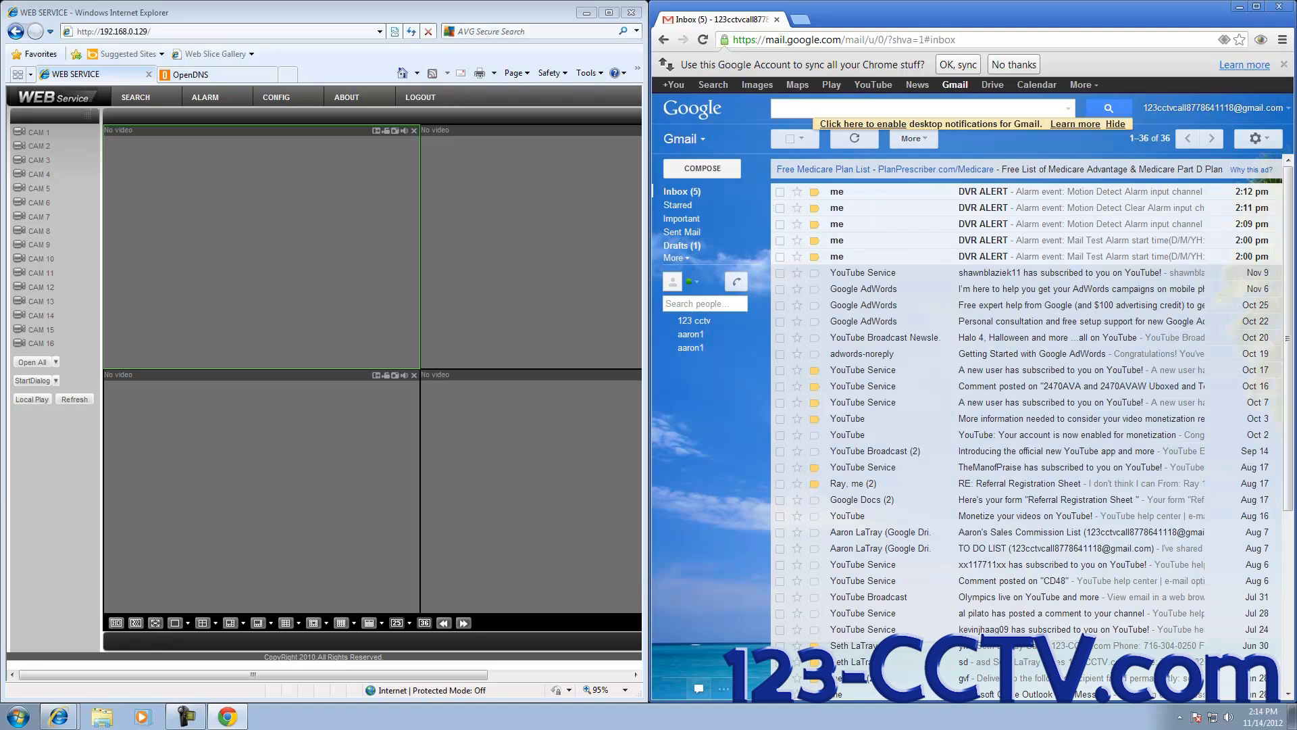
# Step: Search the Start menu for 'internet' and run Internet Explorer as administrator
pyautogui.click(12, 721)
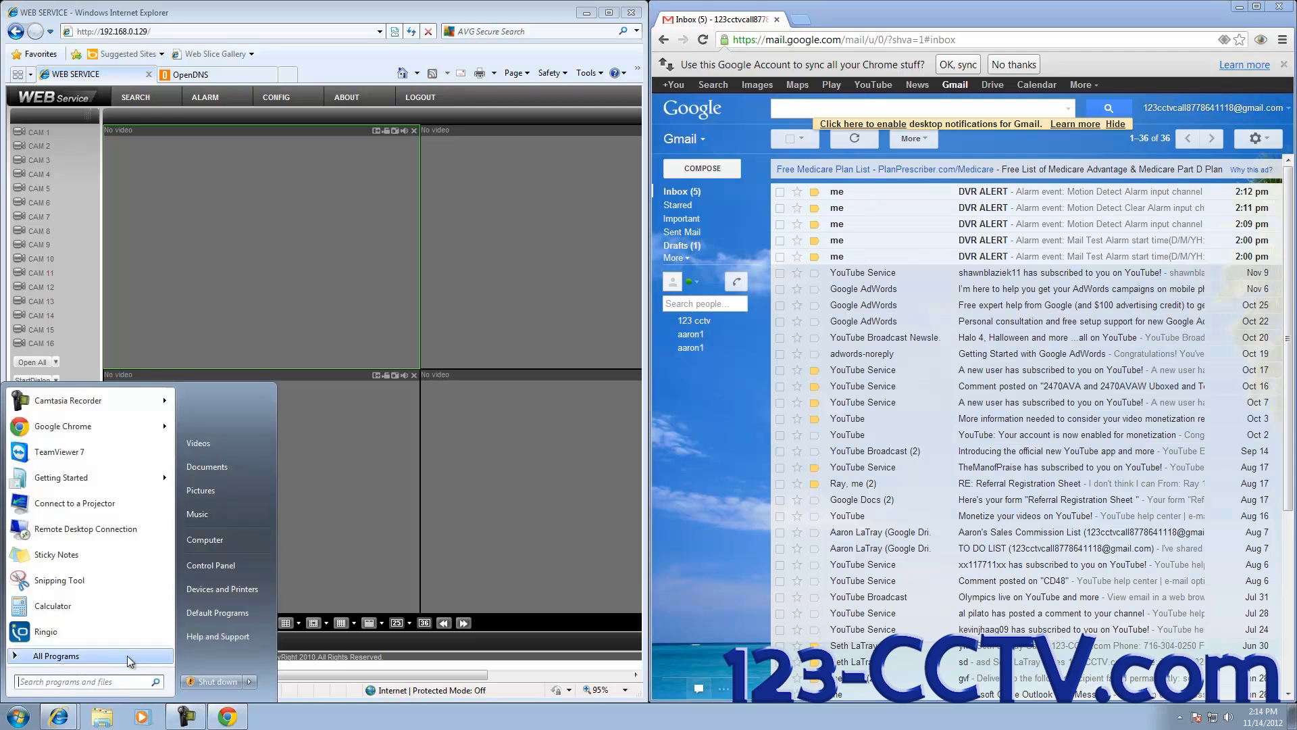
pyautogui.write('inter')
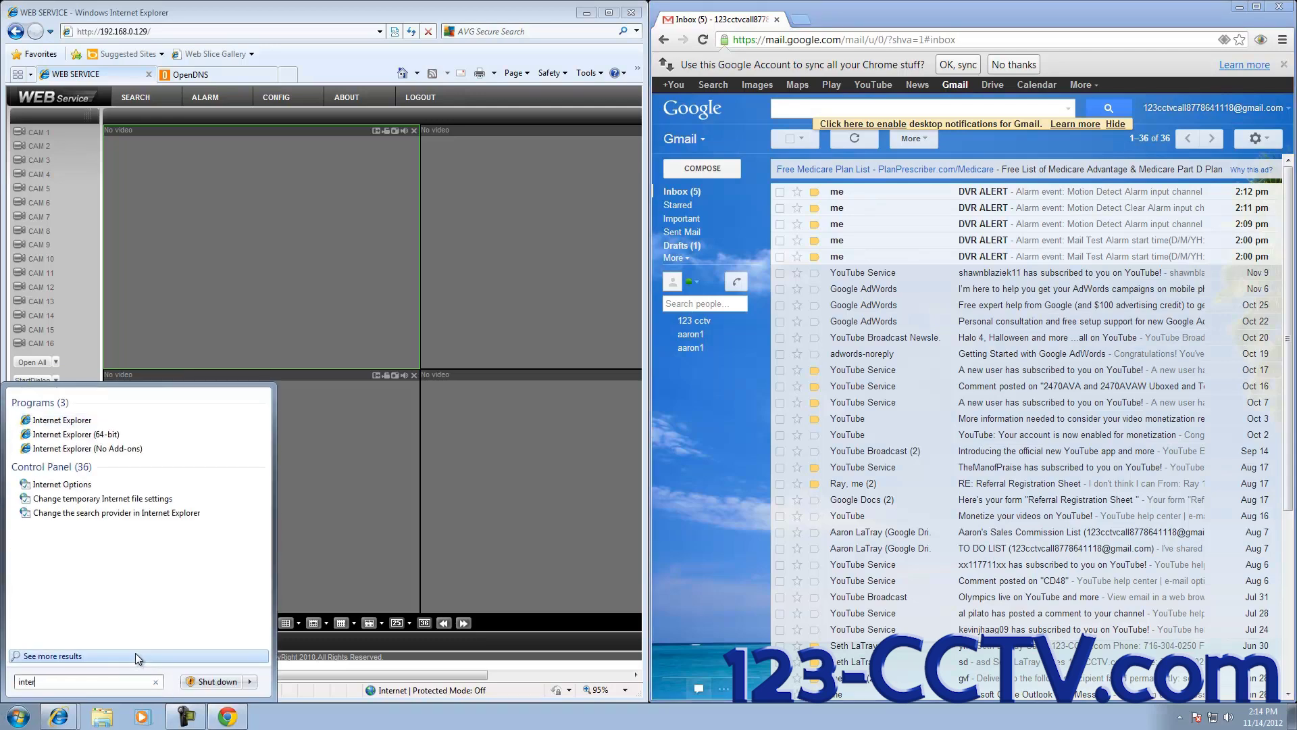
pyautogui.write('net')
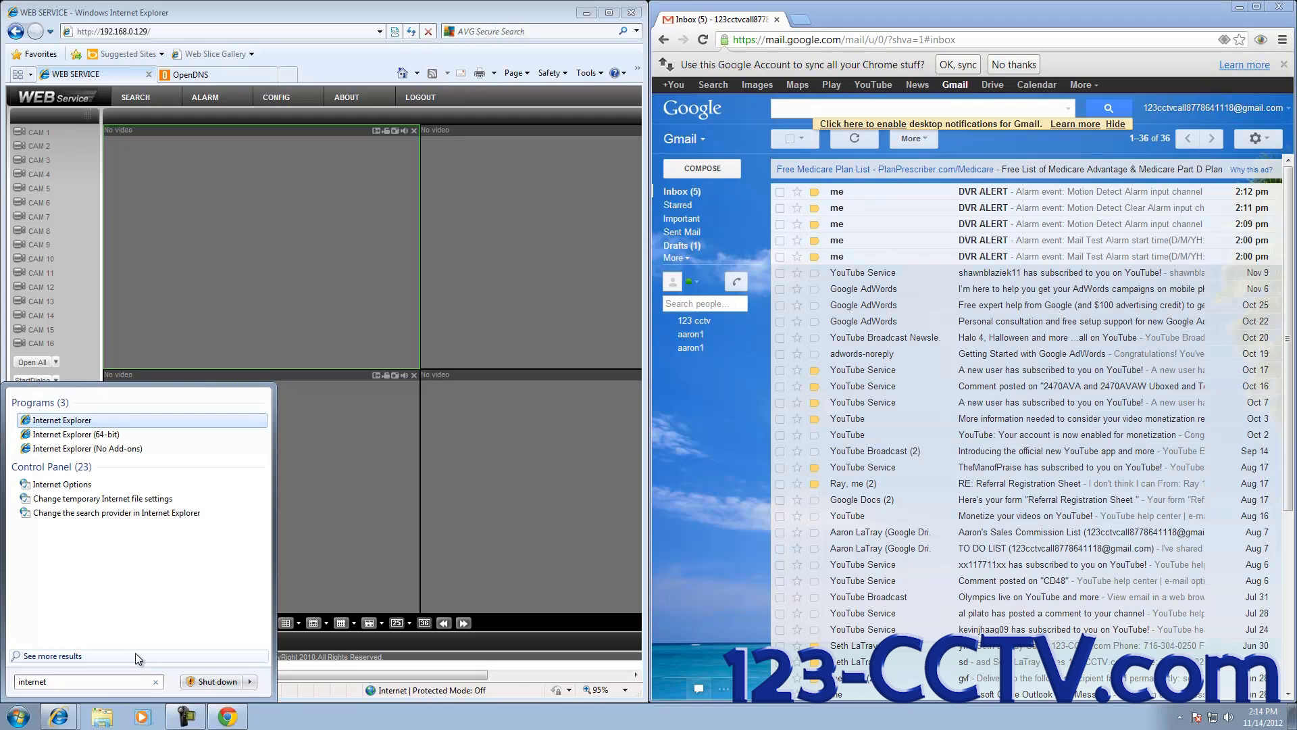
pyautogui.rightClick(61, 422)
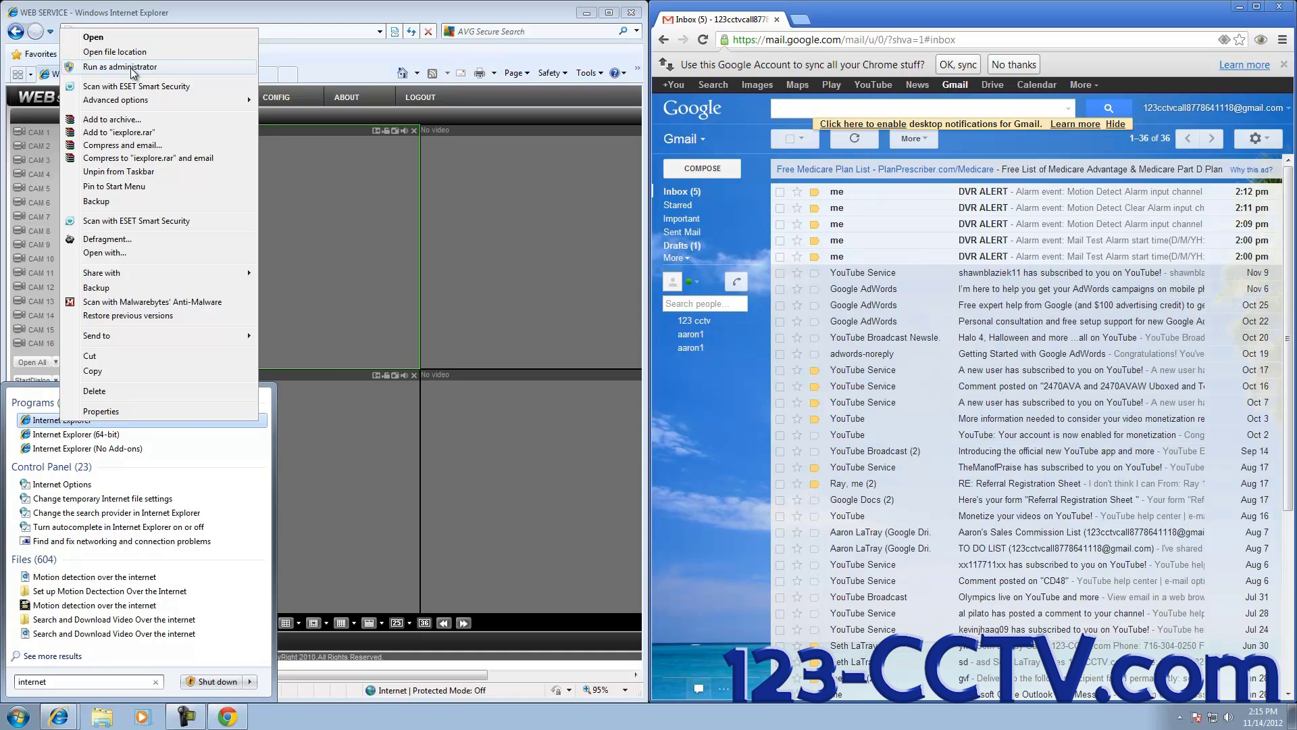
pyautogui.click(134, 67)
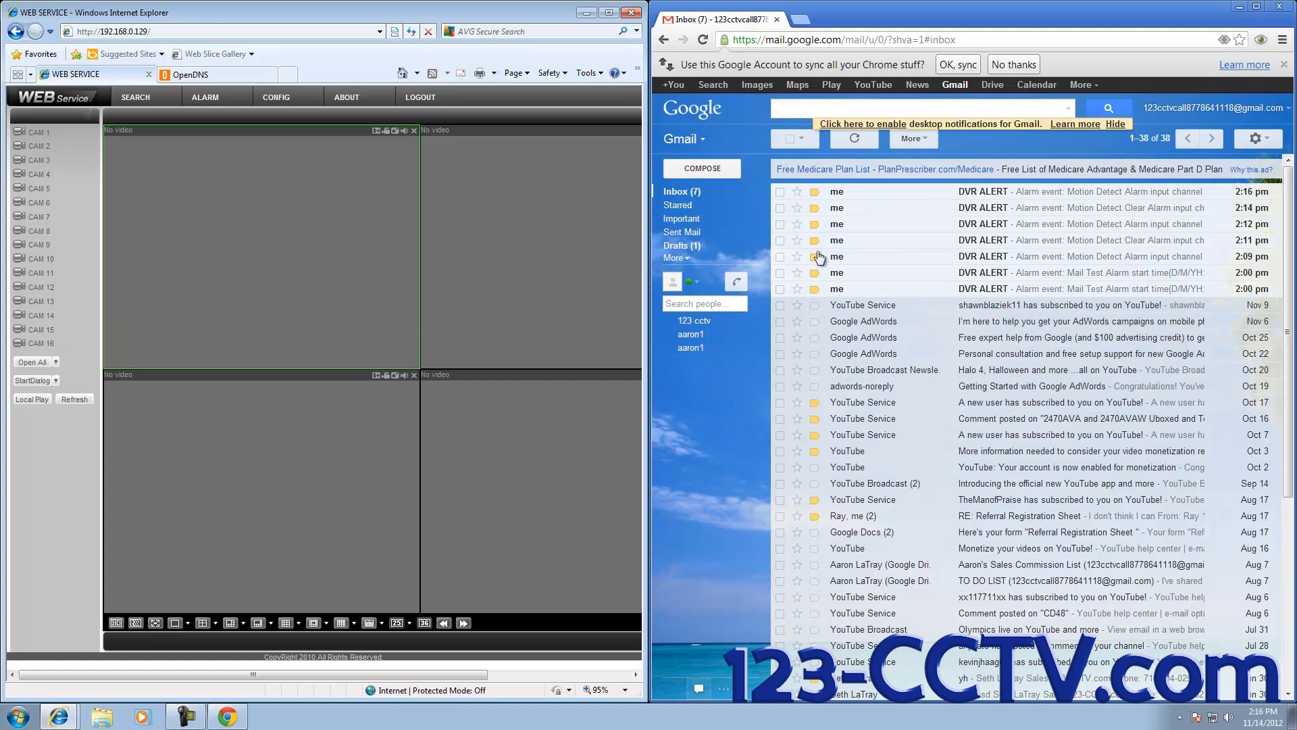
pyautogui.click(287, 105)
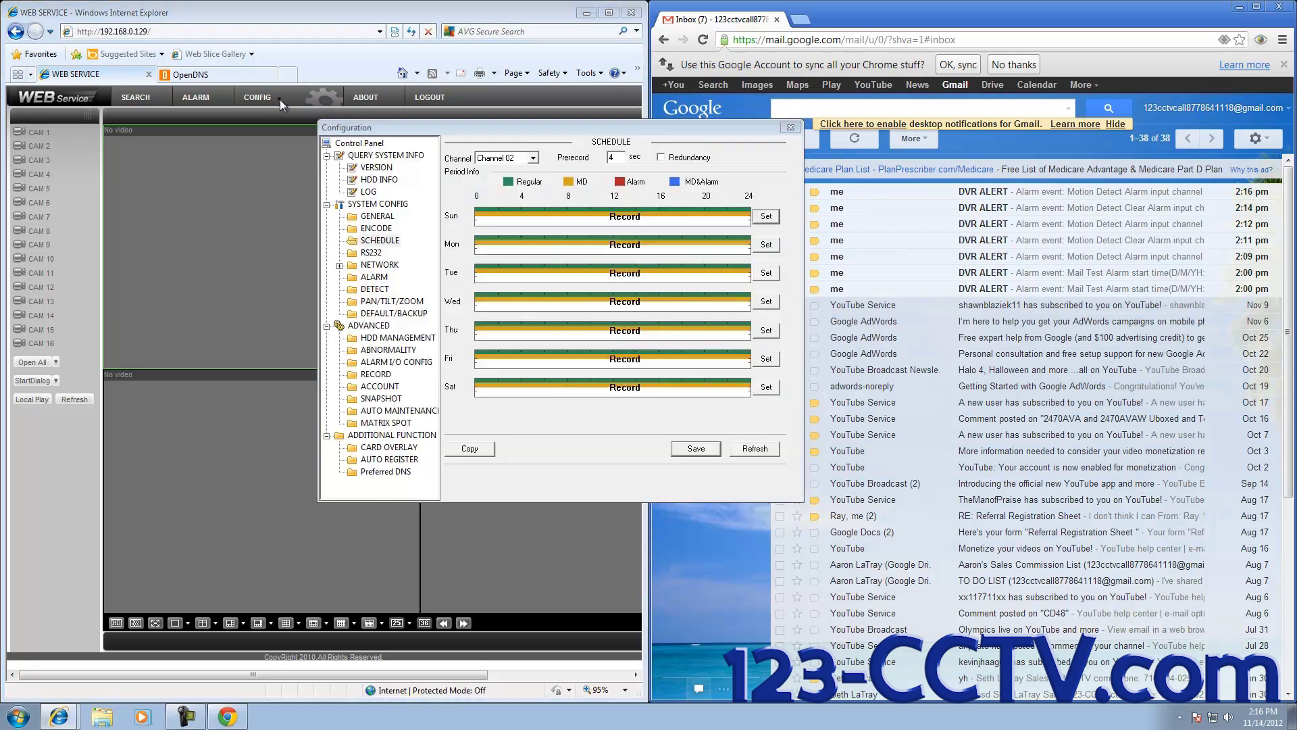
pyautogui.click(369, 130)
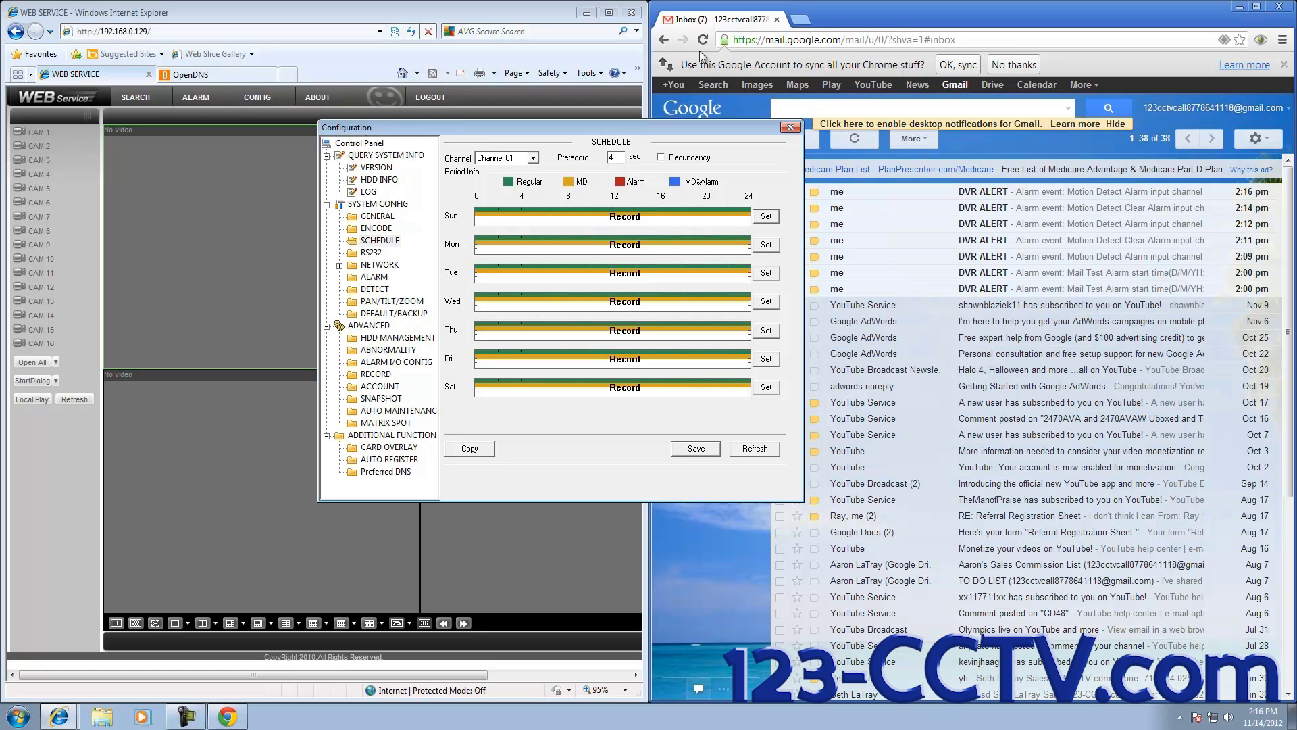
pyautogui.click(791, 128)
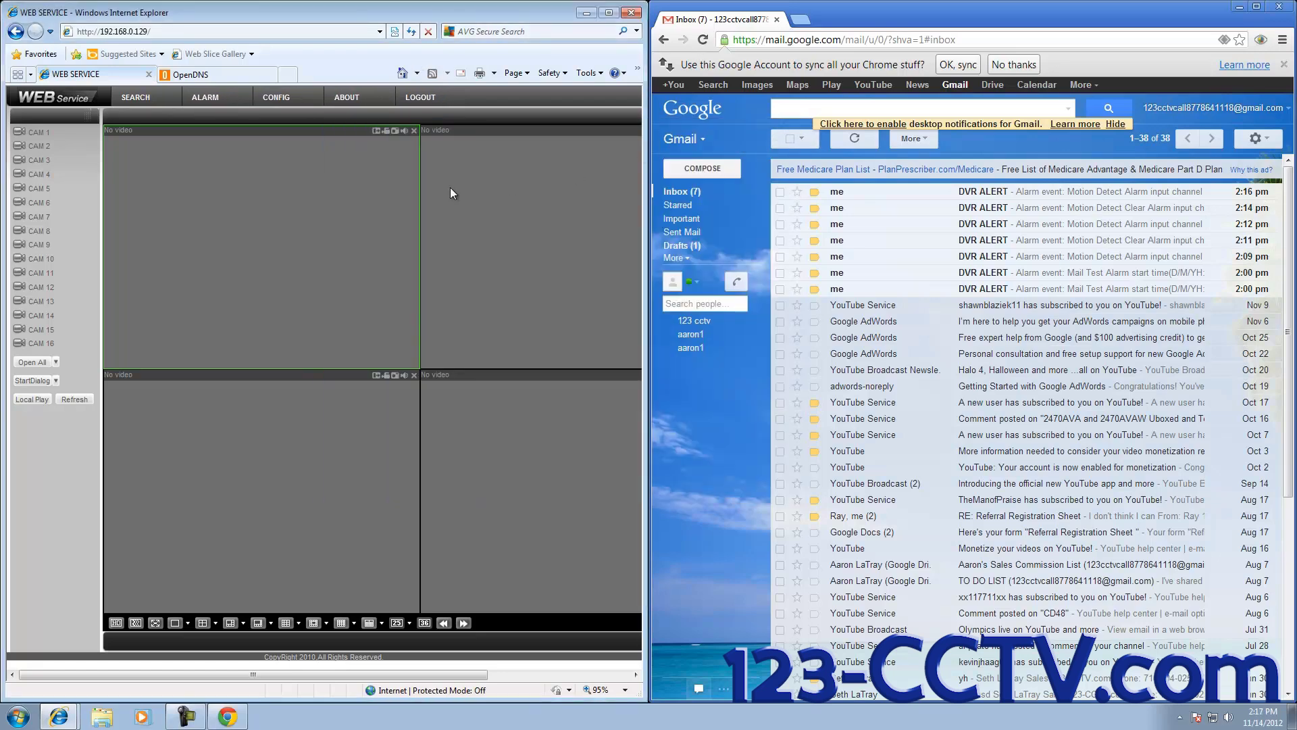